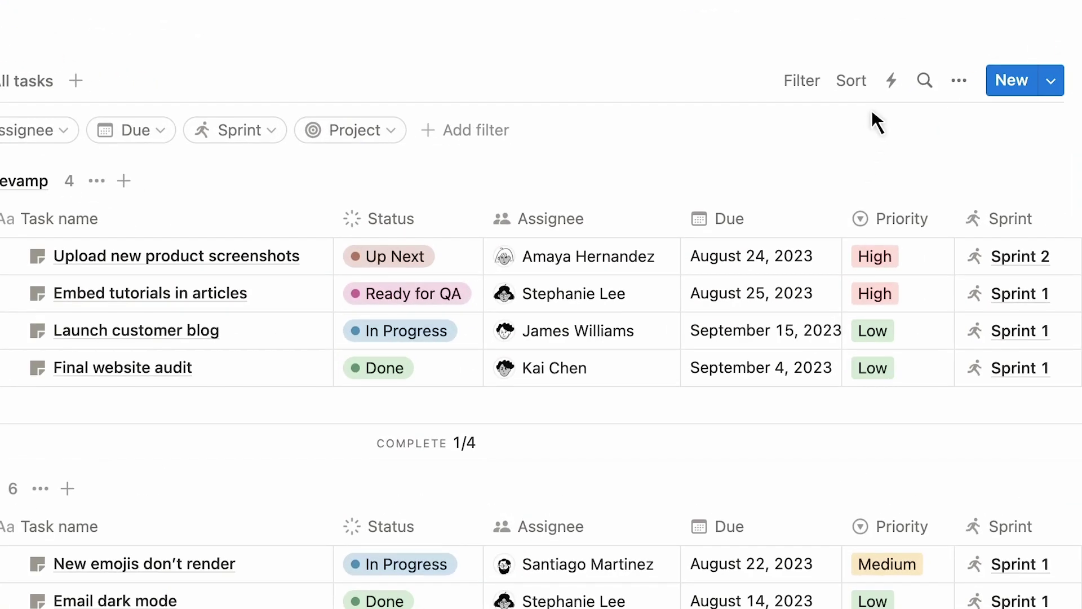
# Start a new automation on the Tasks database and bring up its action list.
pyautogui.click(890, 85)
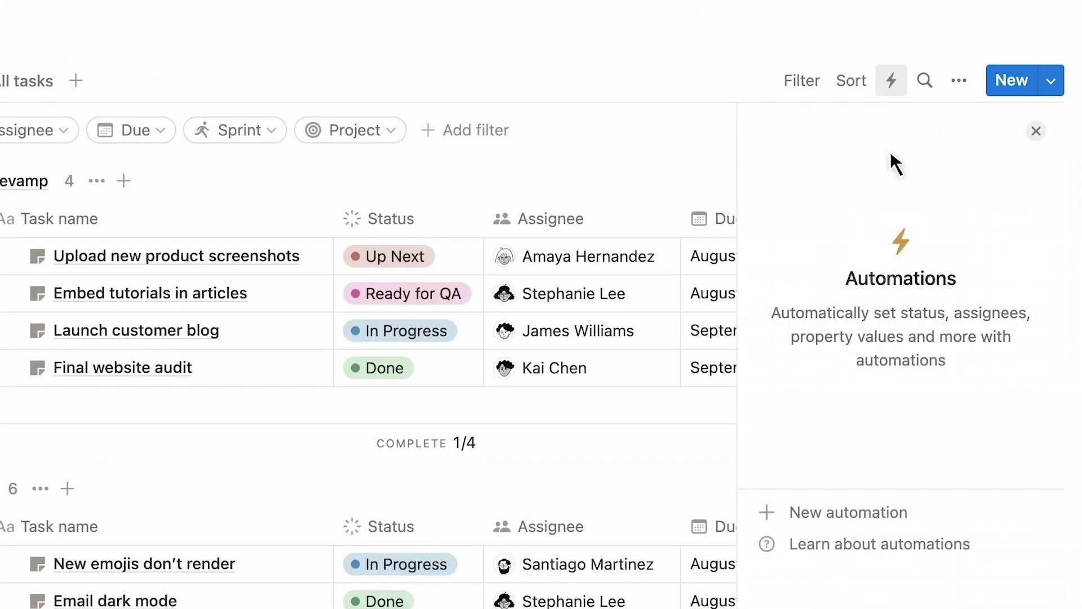
pyautogui.click(918, 492)
pyautogui.click(962, 457)
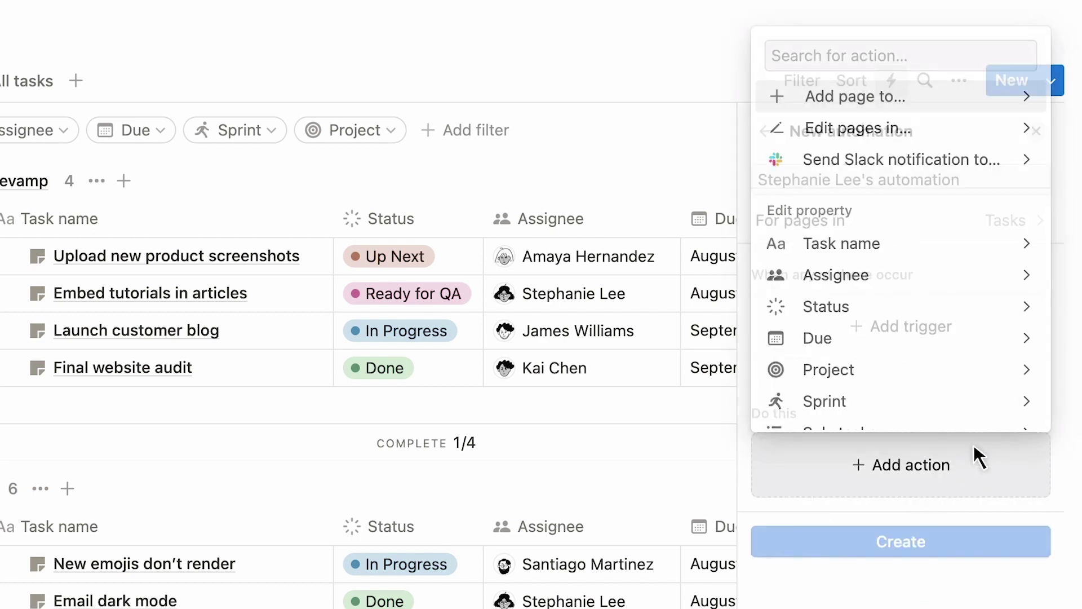
# Preview the Status, Assignee, Edit pages in and Slack notification action options.
pyautogui.click(958, 288)
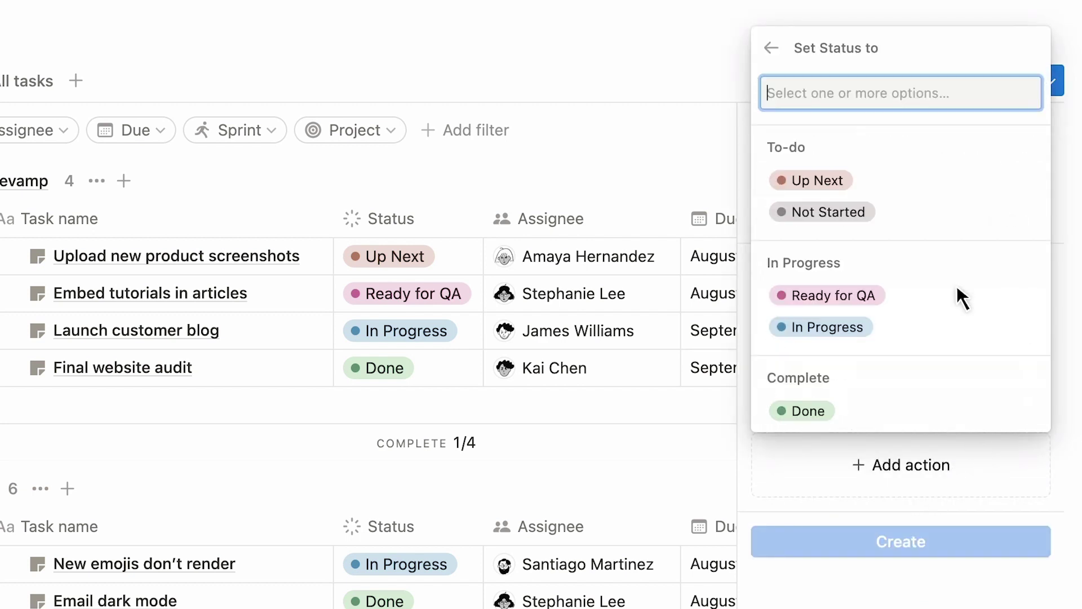
pyautogui.click(771, 46)
pyautogui.click(909, 265)
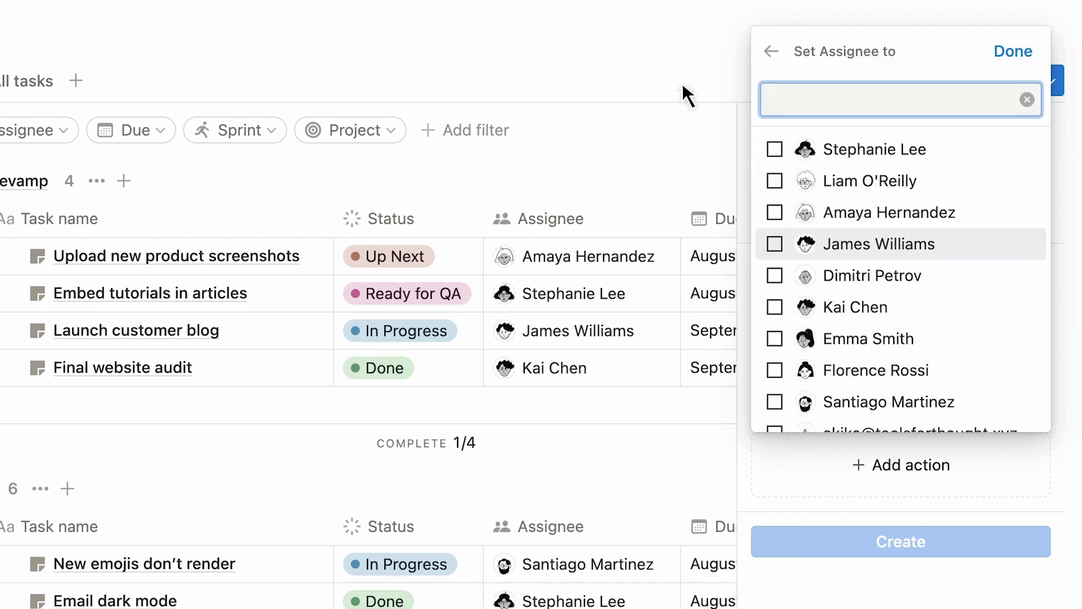
pyautogui.click(770, 51)
pyautogui.click(936, 124)
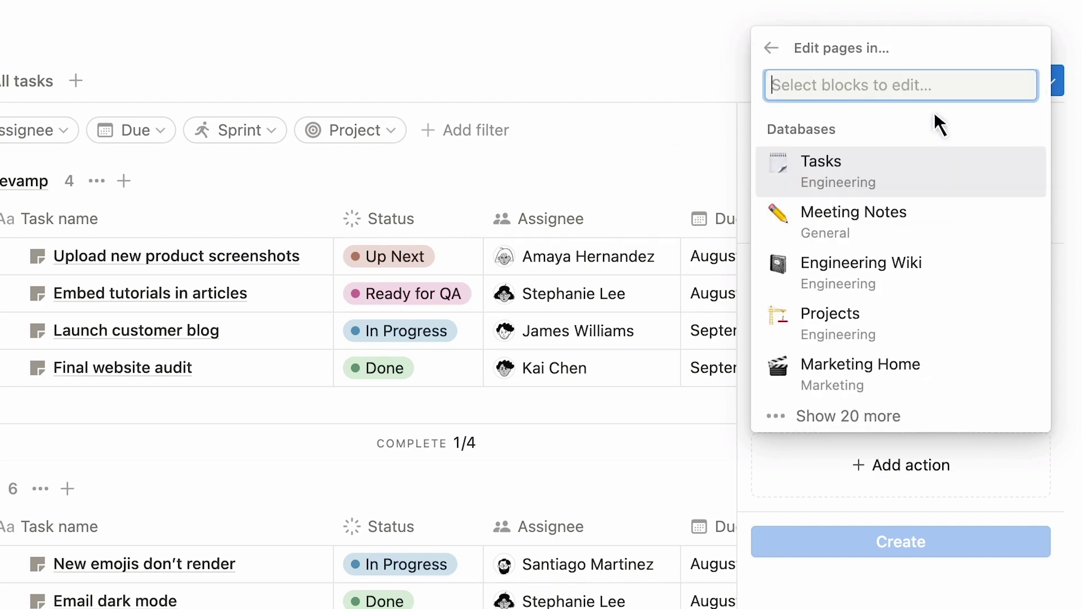
pyautogui.click(771, 47)
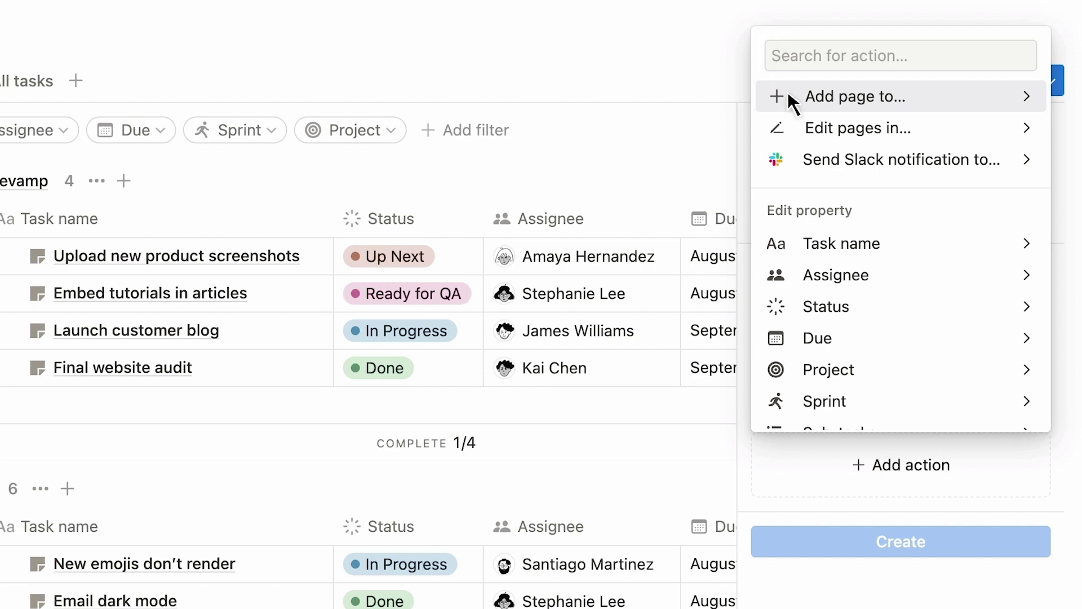
pyautogui.click(798, 160)
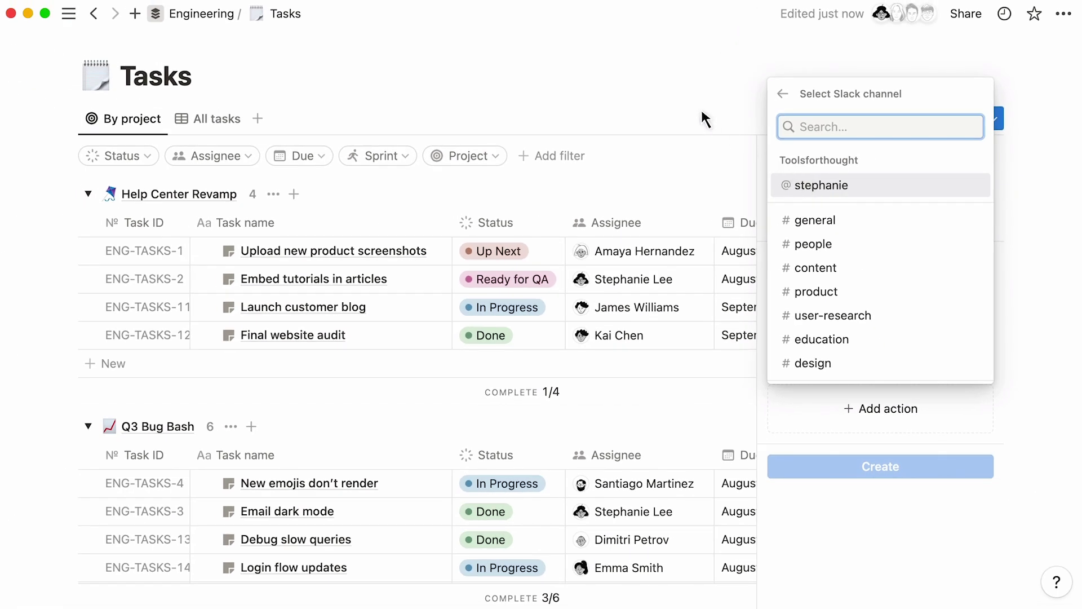
# Close the draft automation and reopen the empty Tasks Automations panel from the lightning button.
pyautogui.click(704, 120)
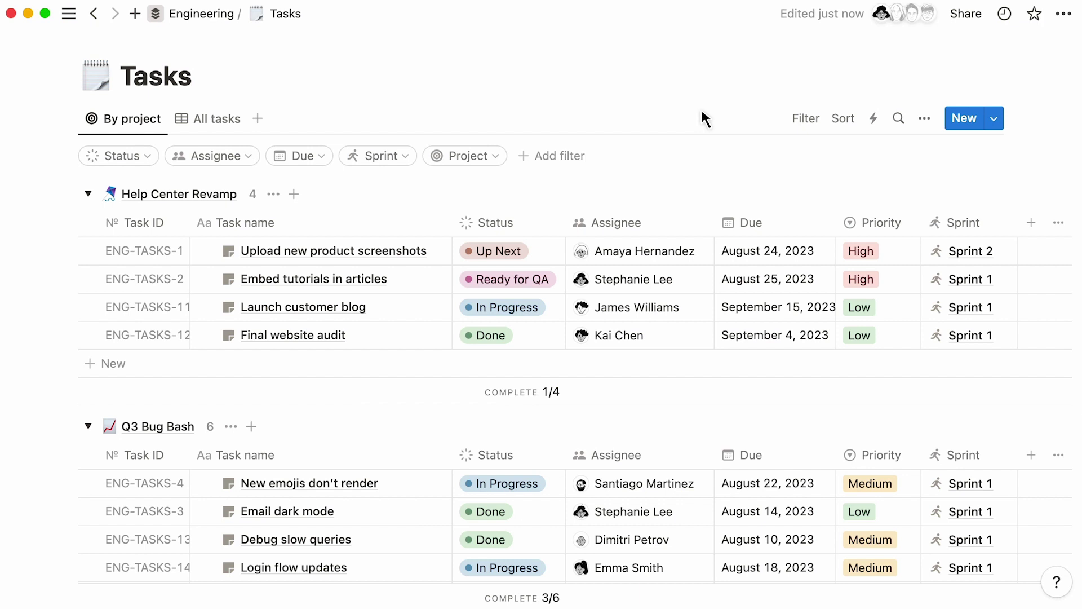
pyautogui.click(872, 125)
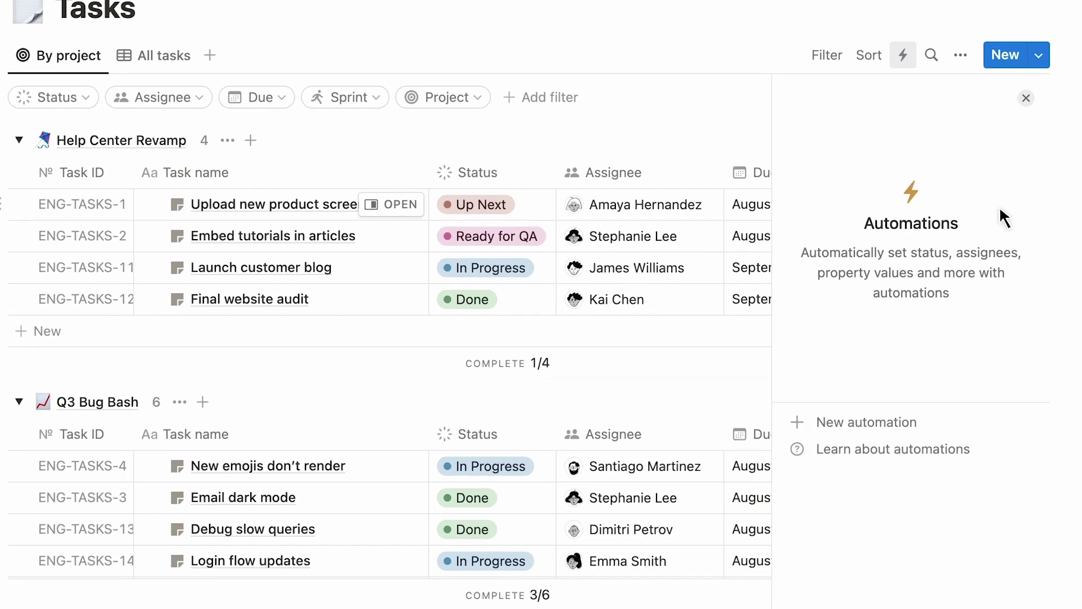
# Start a new Tasks automation with 'Page added' as its trigger.
pyautogui.click(941, 422)
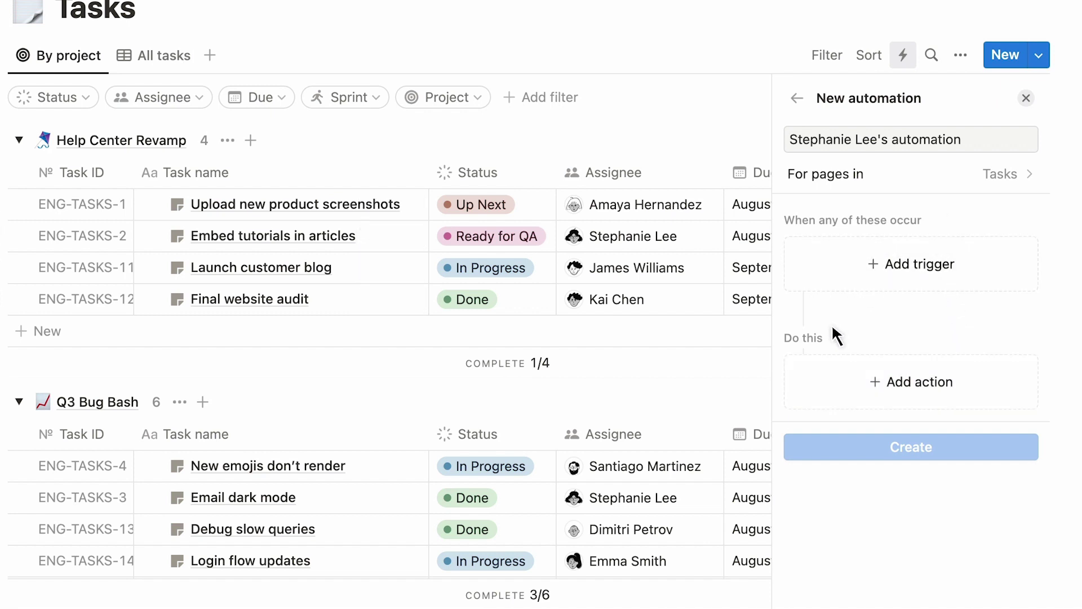
pyautogui.click(838, 267)
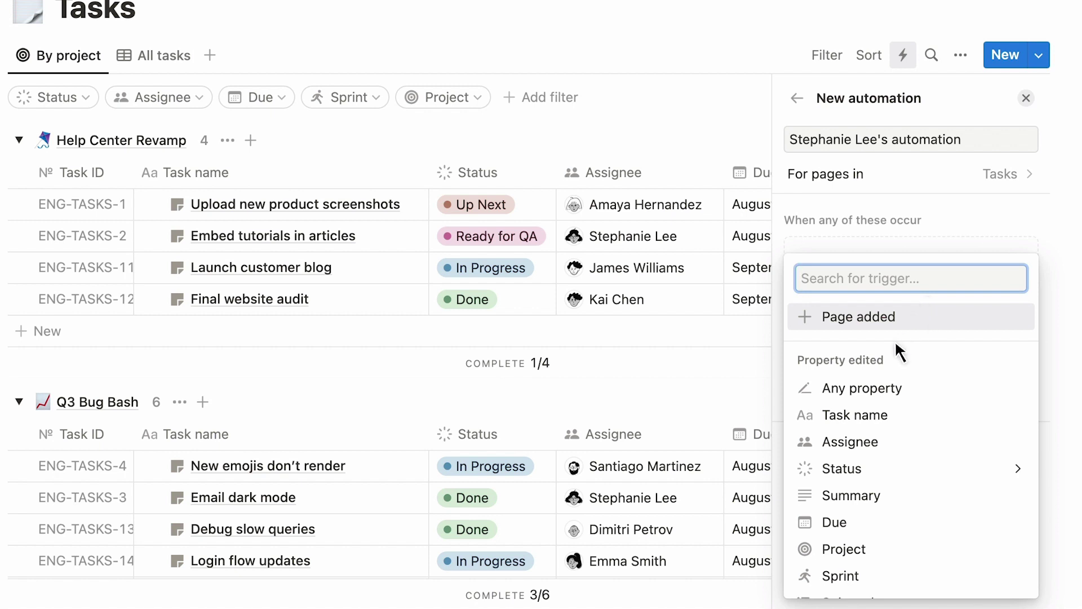
pyautogui.click(917, 316)
# Preview the Slack notification, Add page to and Edit pages in action options.
pyautogui.click(830, 377)
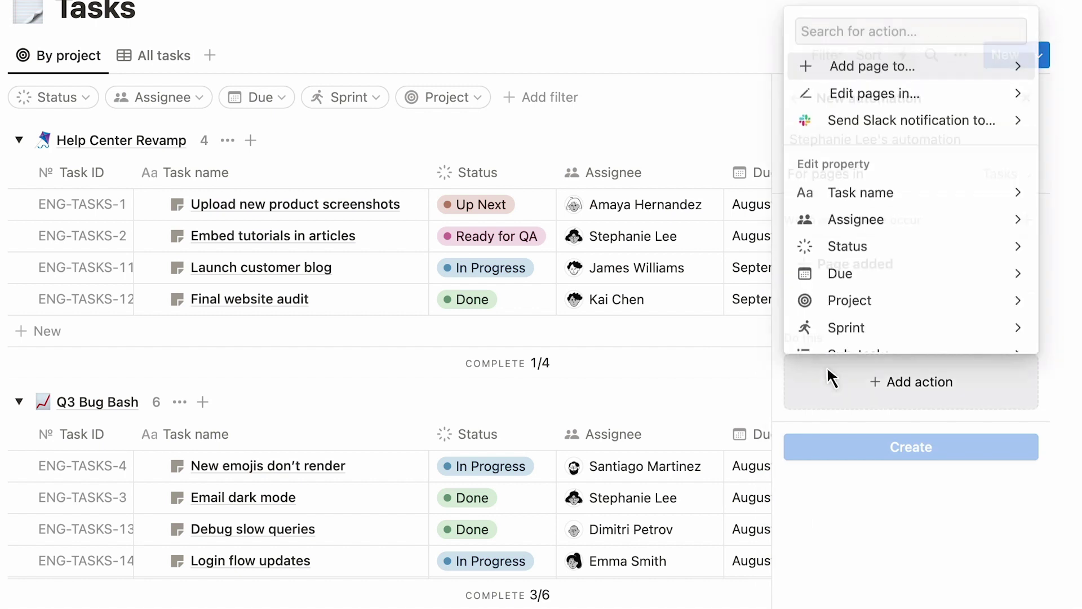
pyautogui.click(922, 118)
pyautogui.click(801, 27)
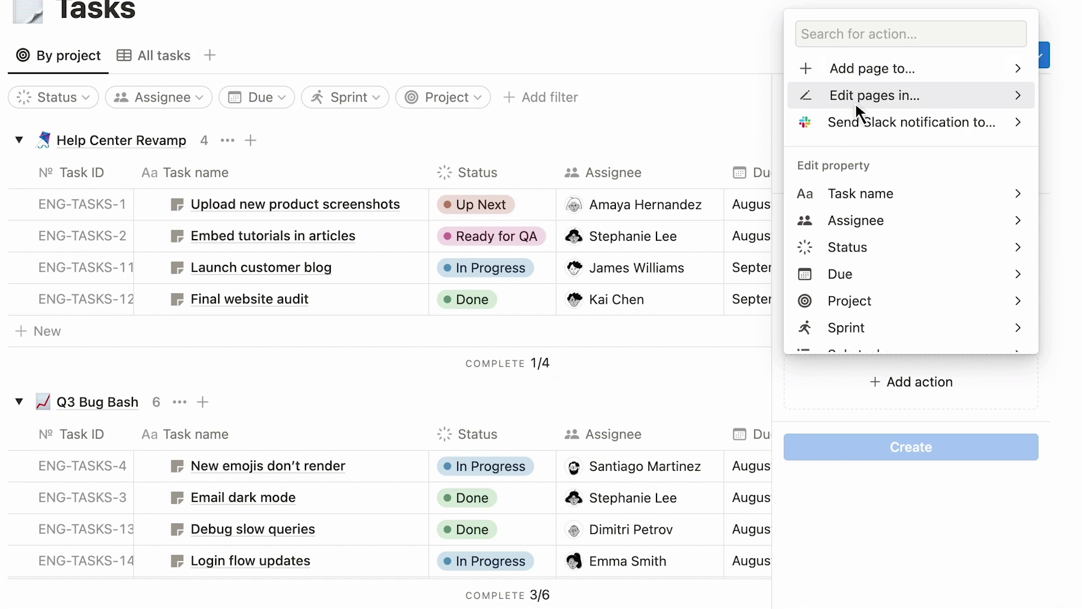
pyautogui.click(956, 65)
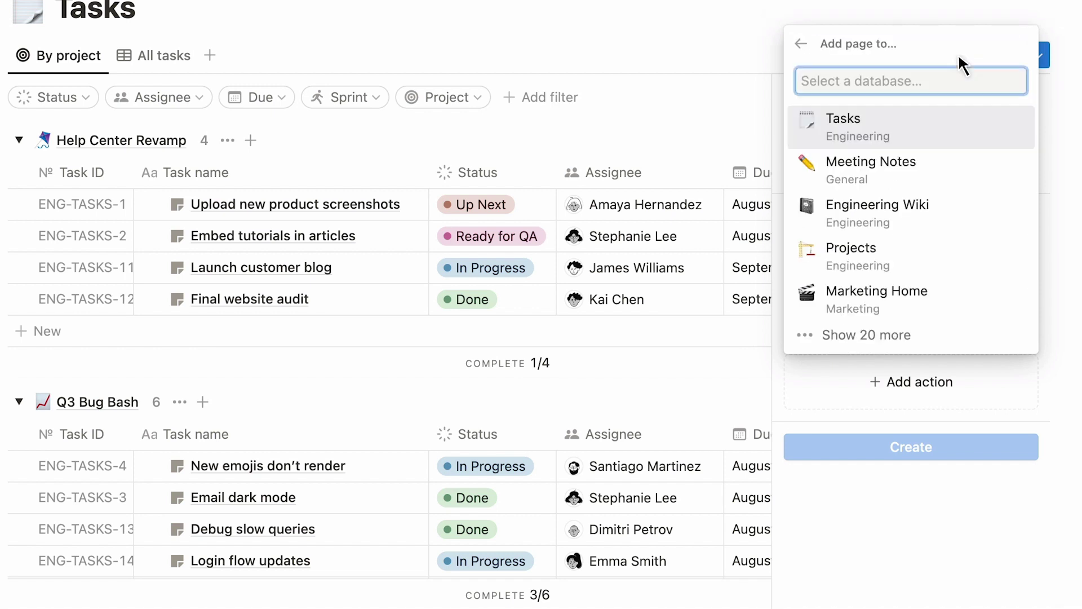
pyautogui.click(800, 42)
pyautogui.click(941, 81)
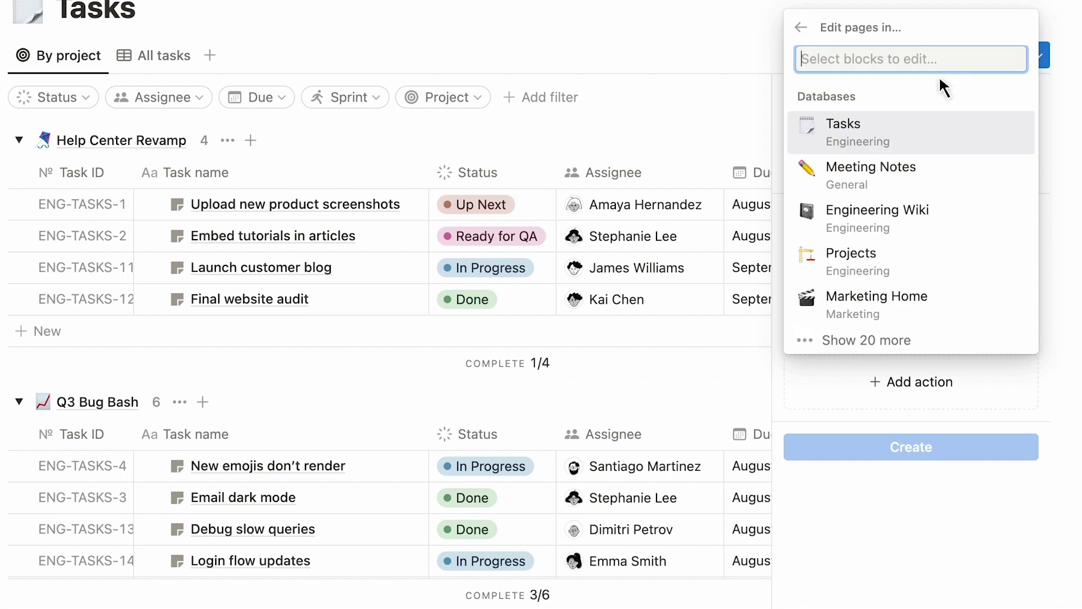
pyautogui.click(800, 28)
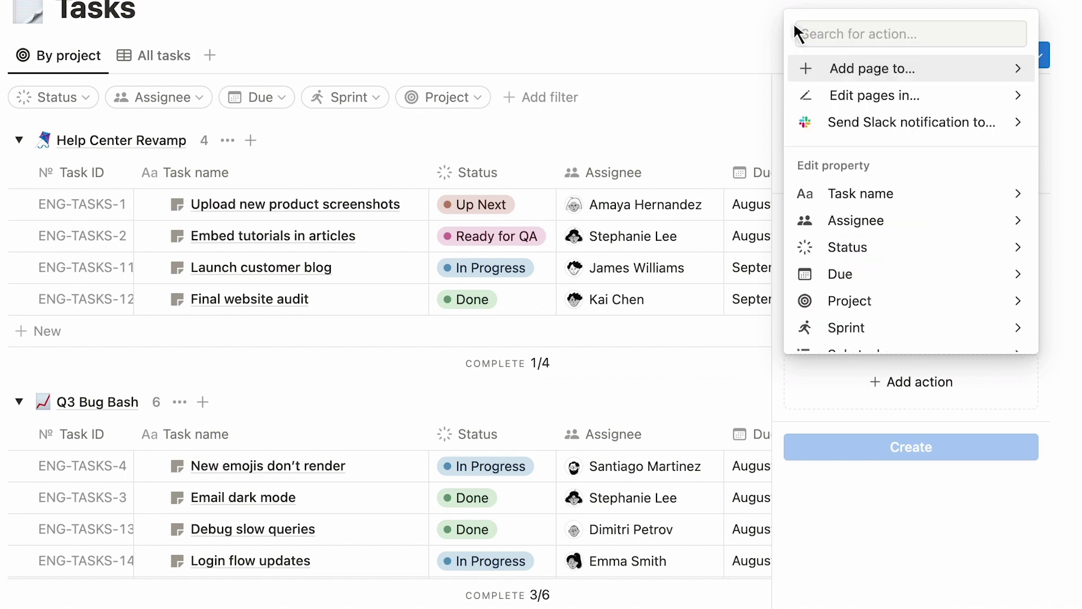
# Discard the 'Page added' draft and get back to the empty Tasks Automations panel through the view options.
pyautogui.click(715, 37)
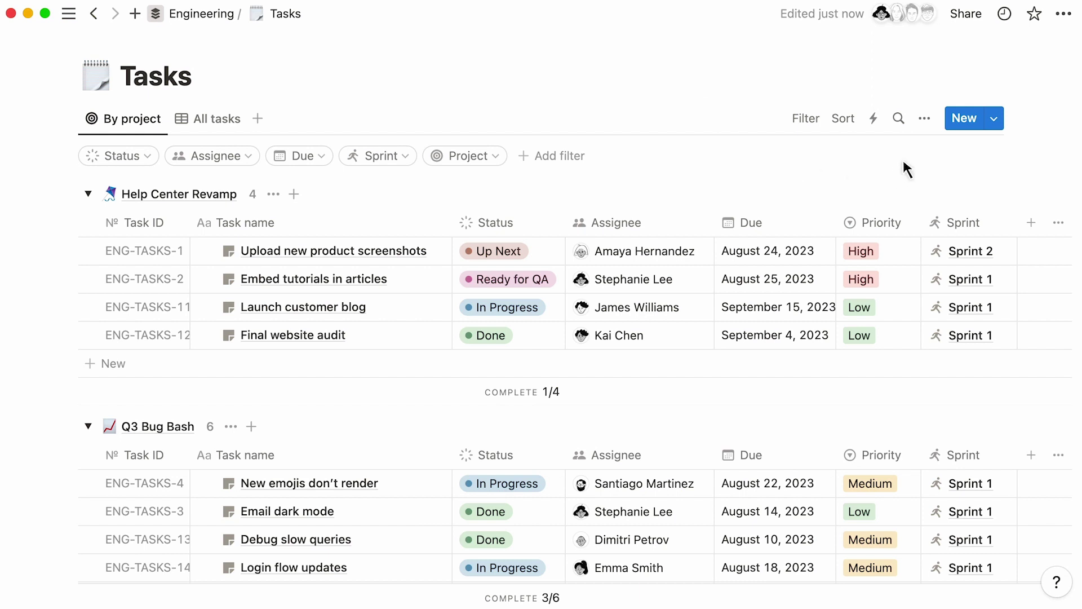
pyautogui.click(923, 119)
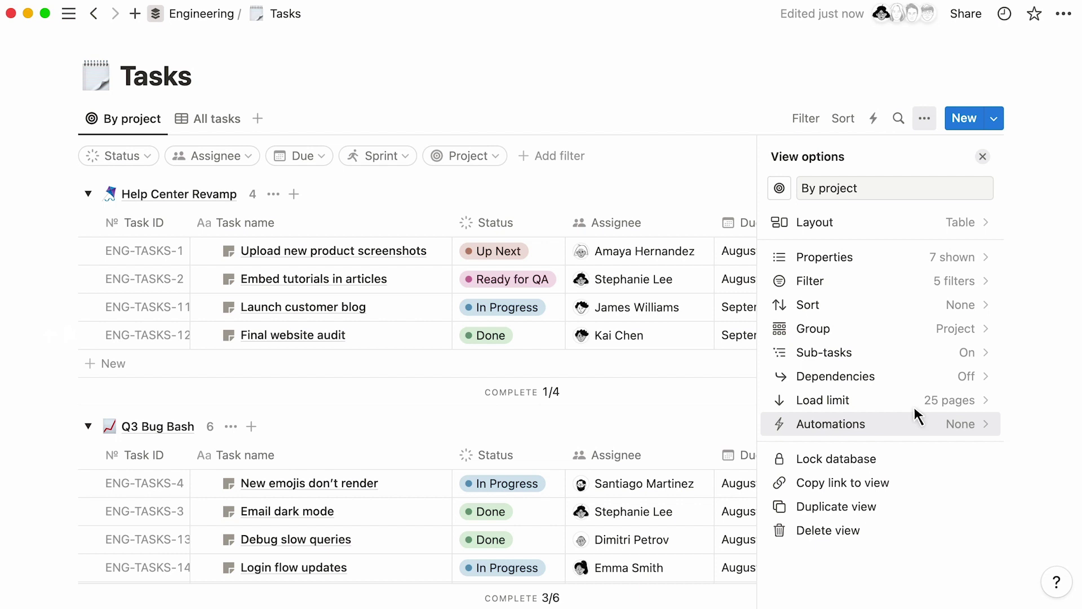
pyautogui.click(873, 124)
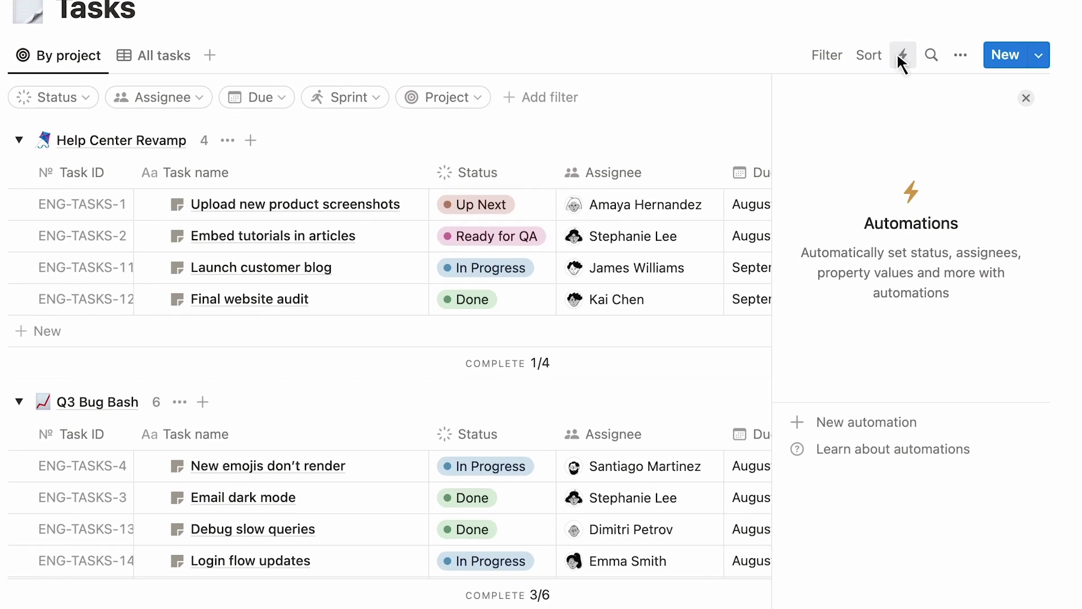
# Create a new automation named 'QA Flow' that applies to all pages in the Tasks database.
pyautogui.click(940, 410)
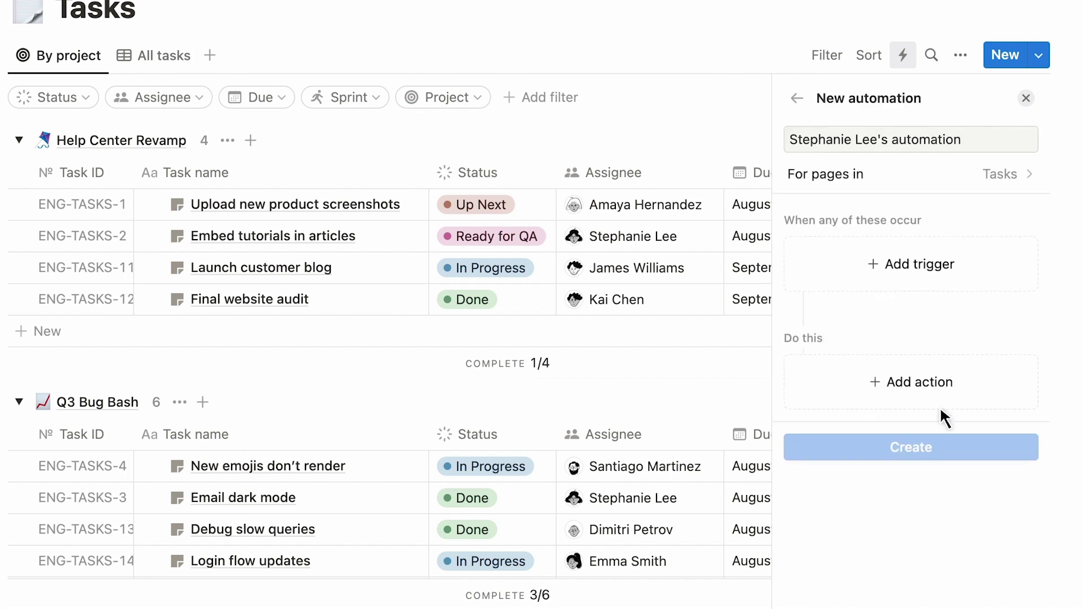
pyautogui.click(954, 139)
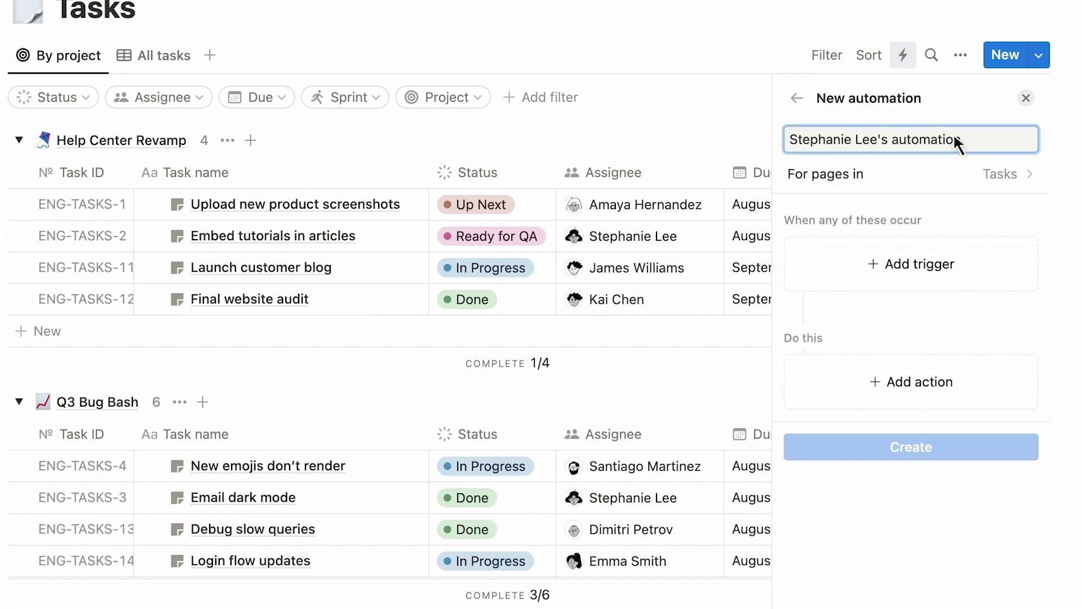
pyautogui.hotkey('ctrl', 'a')
pyautogui.write('QA Flow')
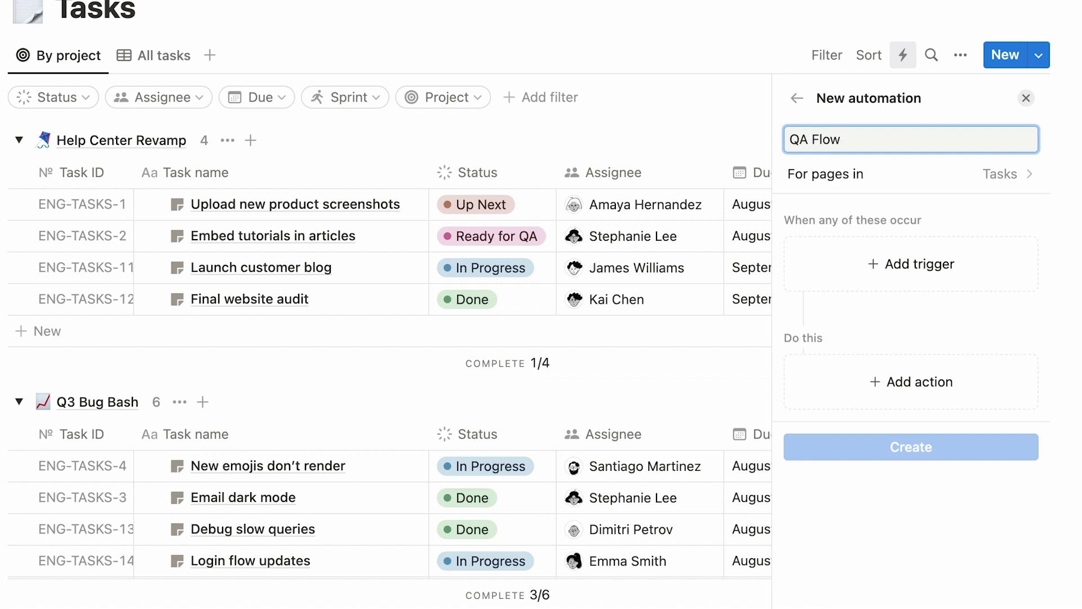
pyautogui.click(920, 170)
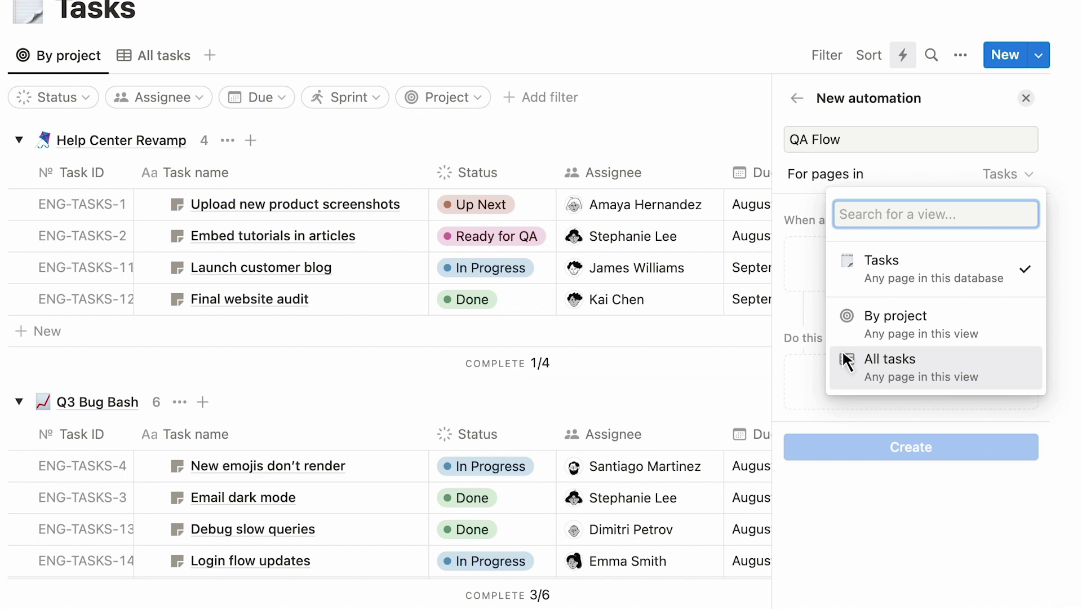
pyautogui.click(952, 259)
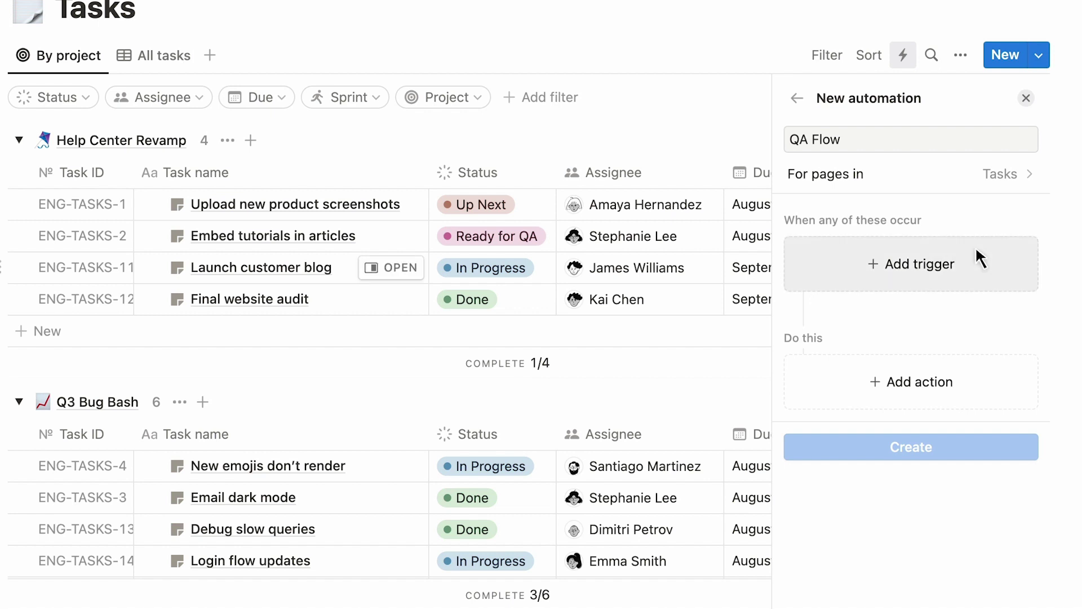
# Make QA Flow trigger only when Status is set to Ready for QA.
pyautogui.click(977, 252)
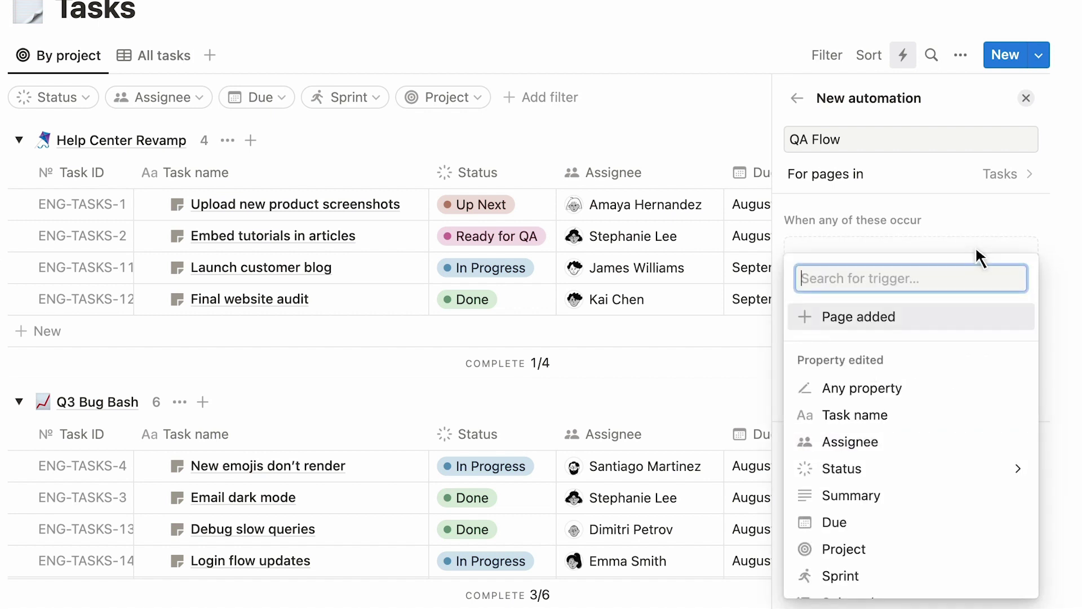
pyautogui.click(967, 467)
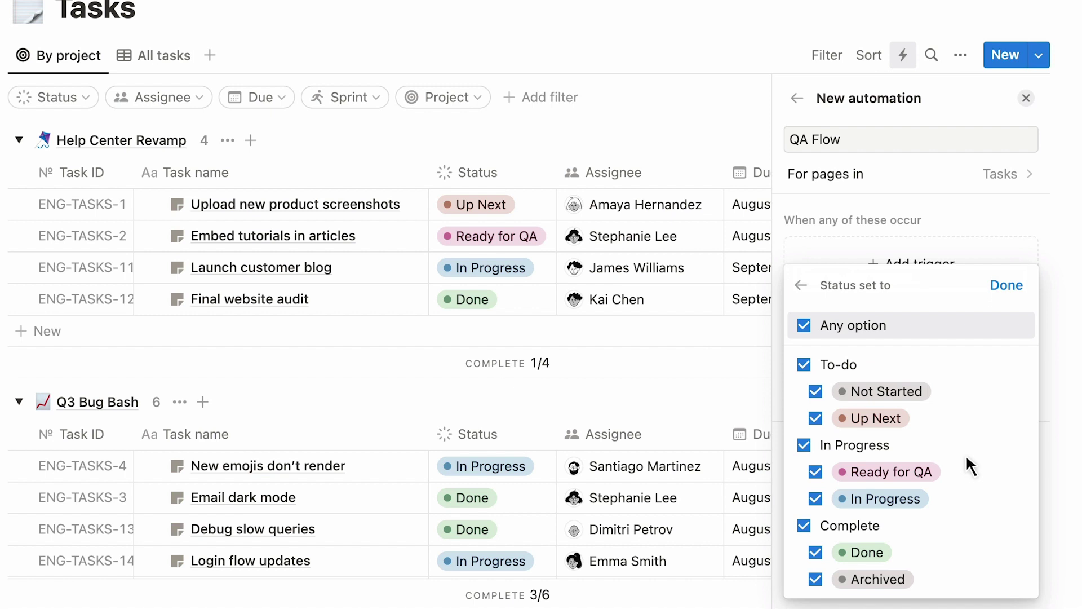
pyautogui.click(805, 326)
pyautogui.click(815, 472)
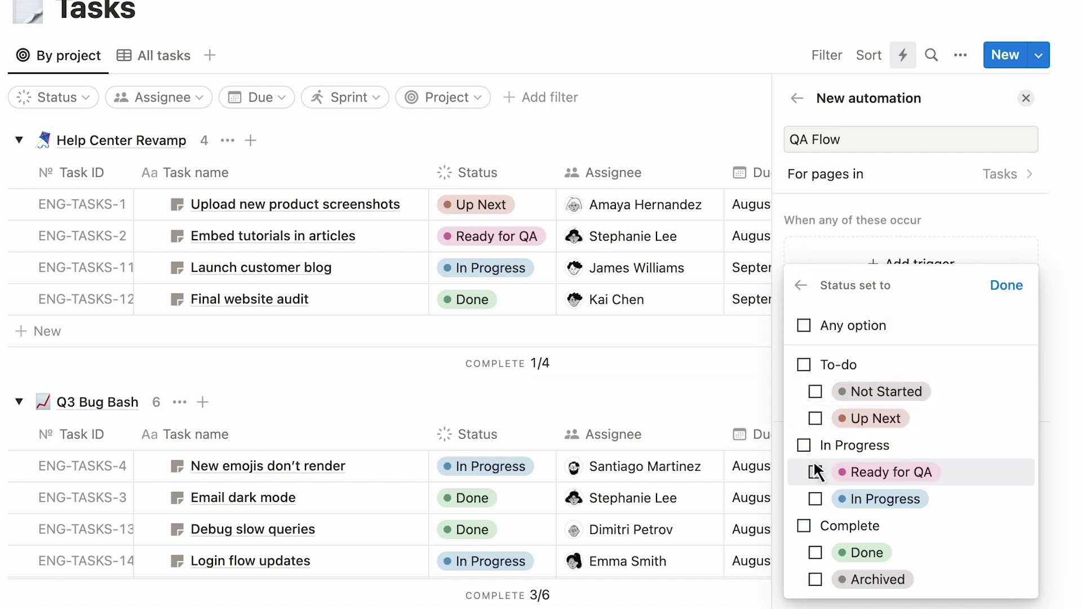
pyautogui.click(999, 282)
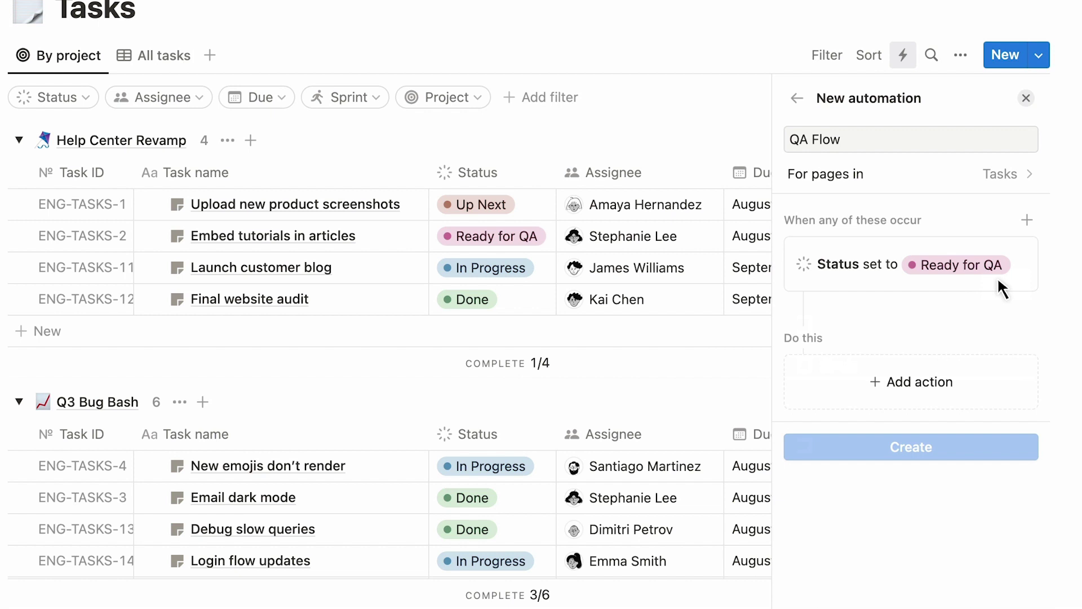
# Add an action that sets Assignee to the chosen teammate.
pyautogui.click(891, 385)
pyautogui.click(939, 219)
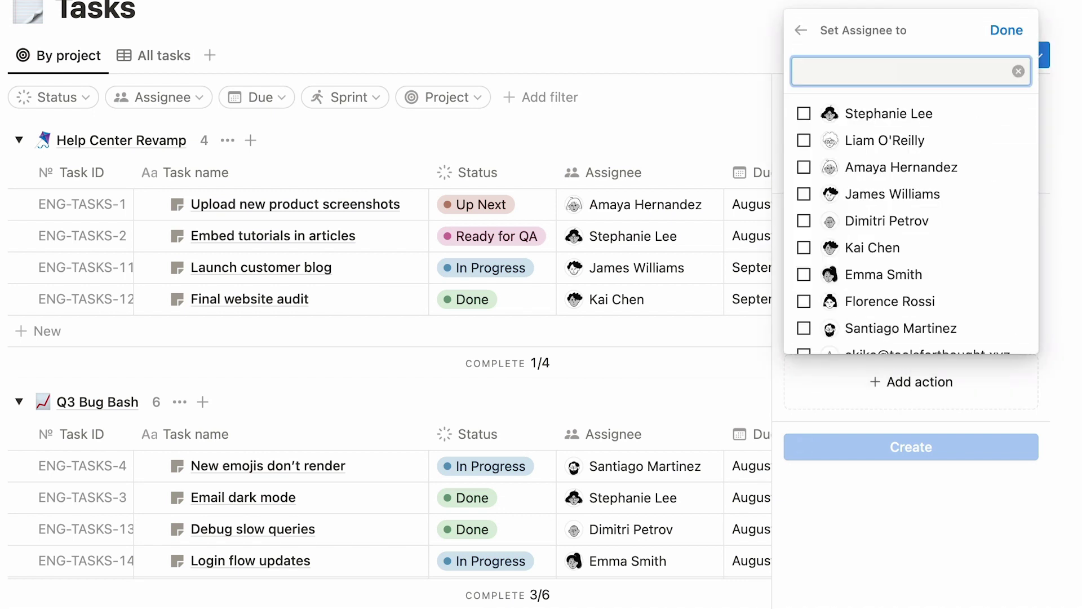
pyautogui.write('santiago')
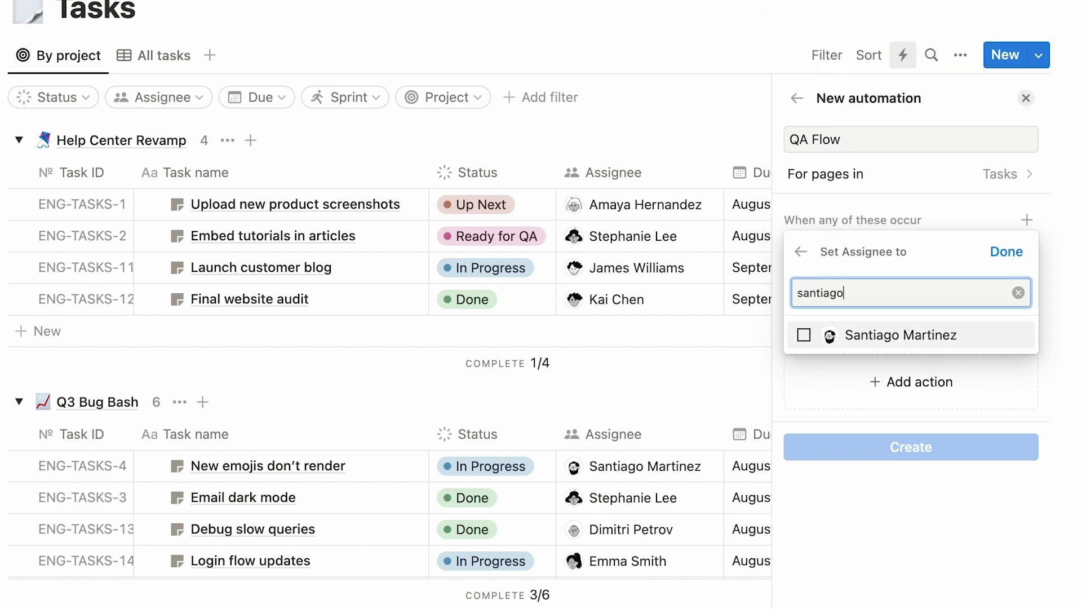
pyautogui.click(974, 327)
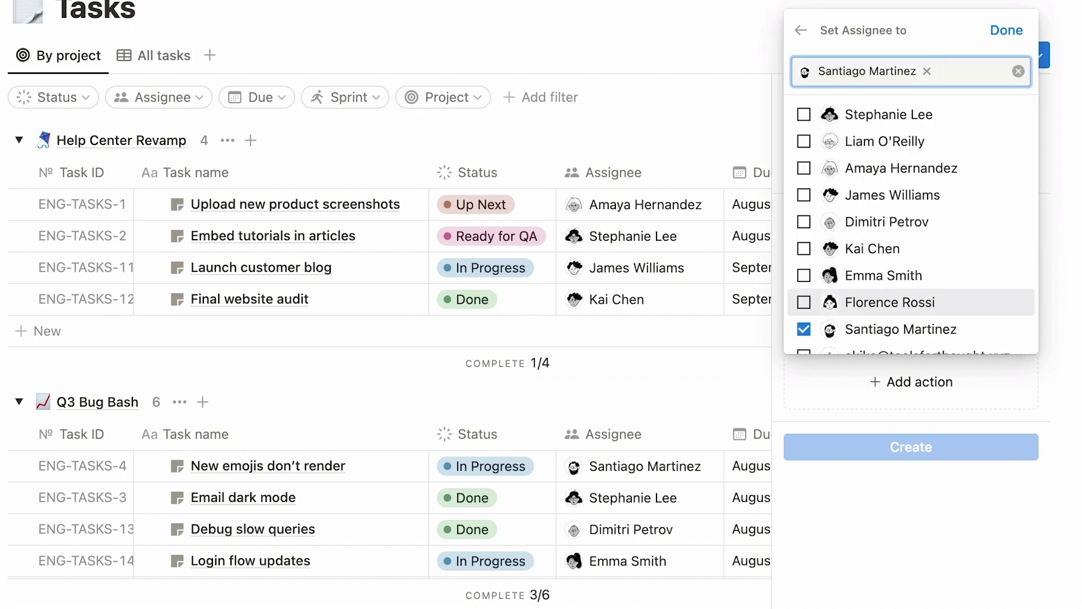
pyautogui.click(1025, 33)
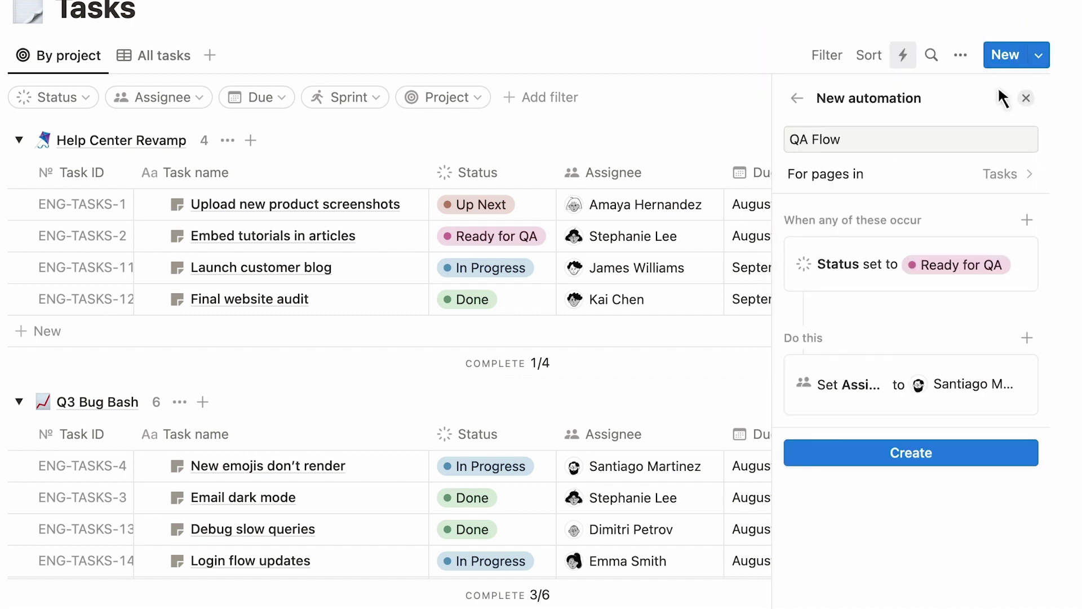
# Save QA Flow, then set Launch customer blog and a new task to Ready for QA.
pyautogui.click(834, 445)
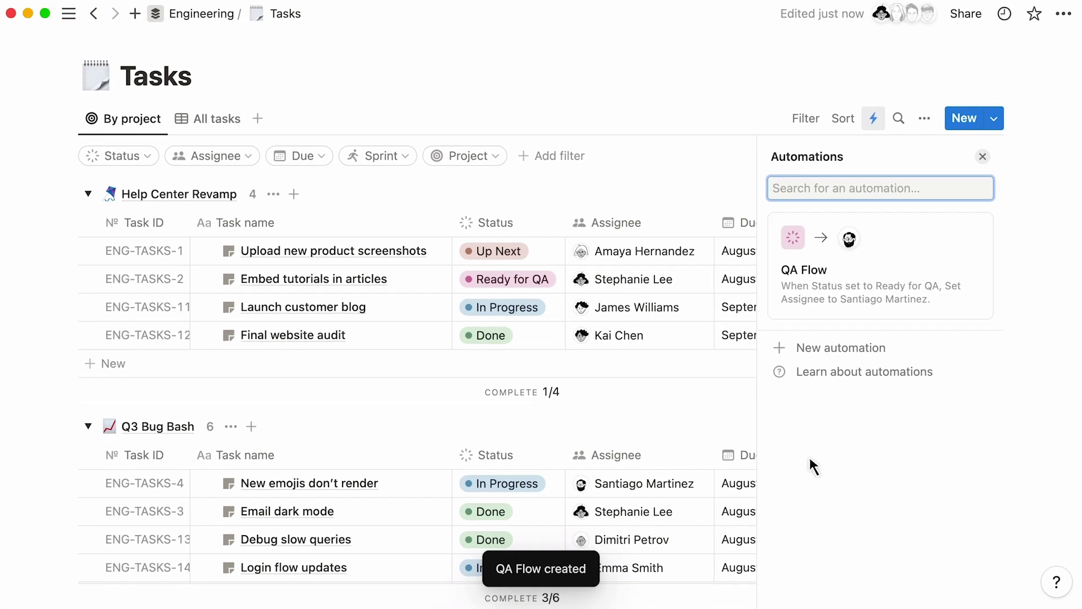
pyautogui.click(551, 304)
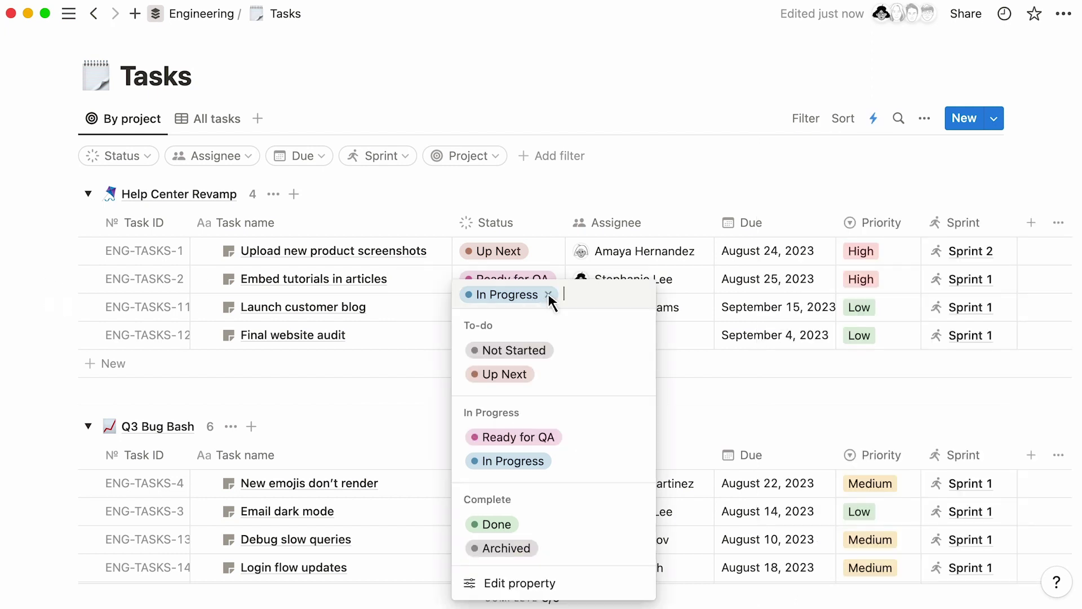
pyautogui.click(581, 432)
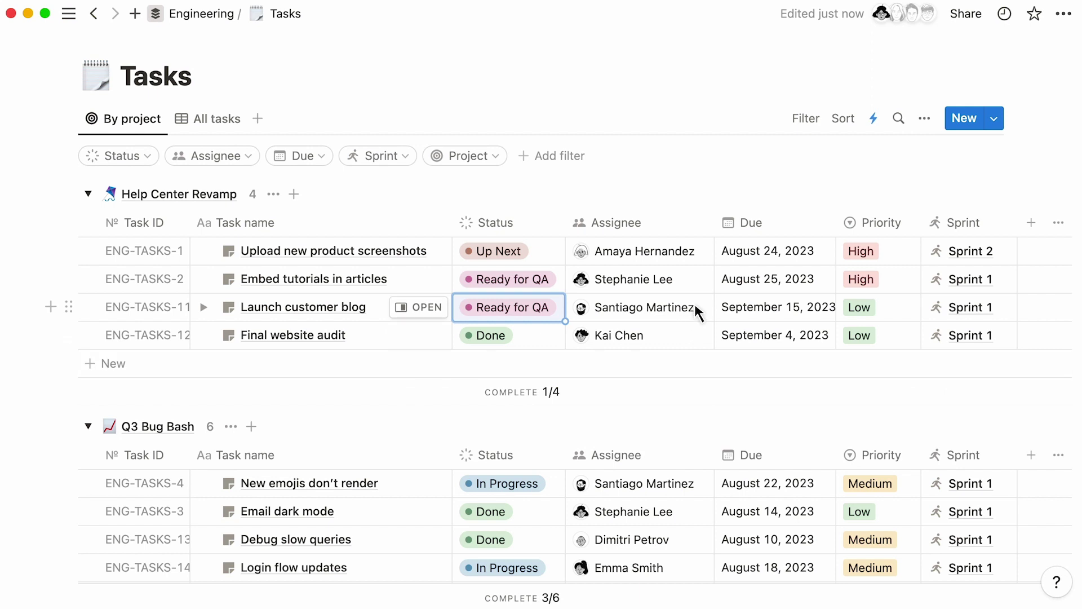
pyautogui.click(963, 117)
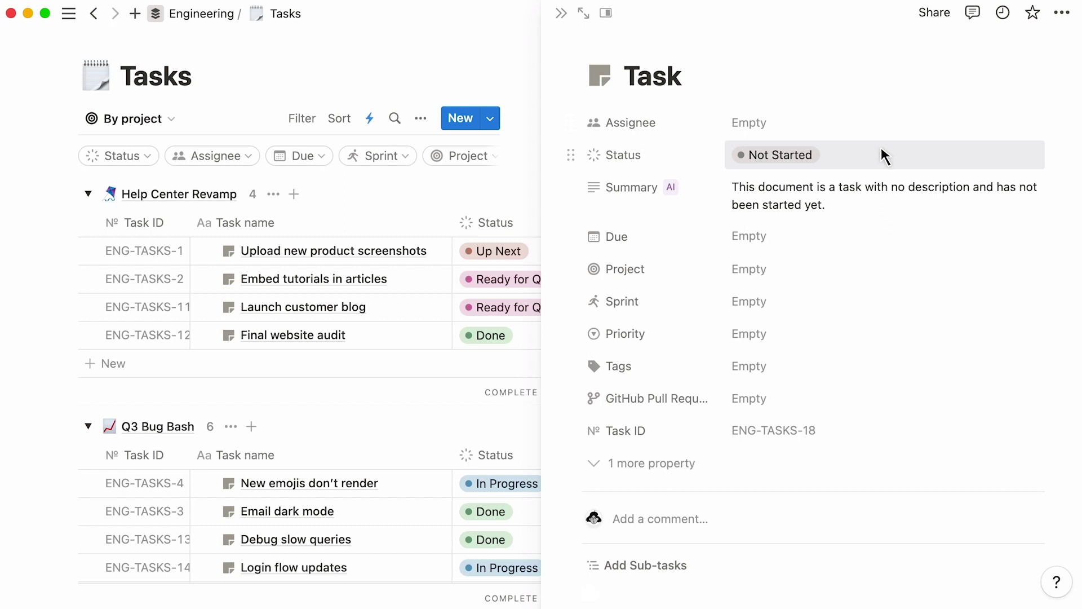
pyautogui.click(882, 151)
pyautogui.click(902, 296)
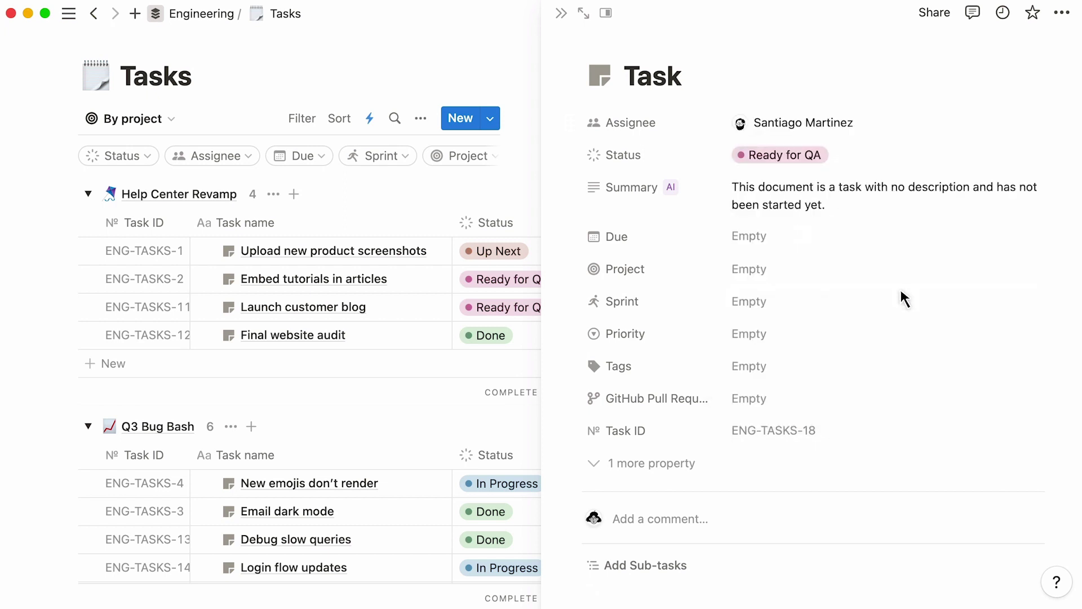
# Go to the Projects database and change Performance's Status from Backlog to Up Next.
pyautogui.click(535, 74)
pyautogui.moveTo(3, 279)
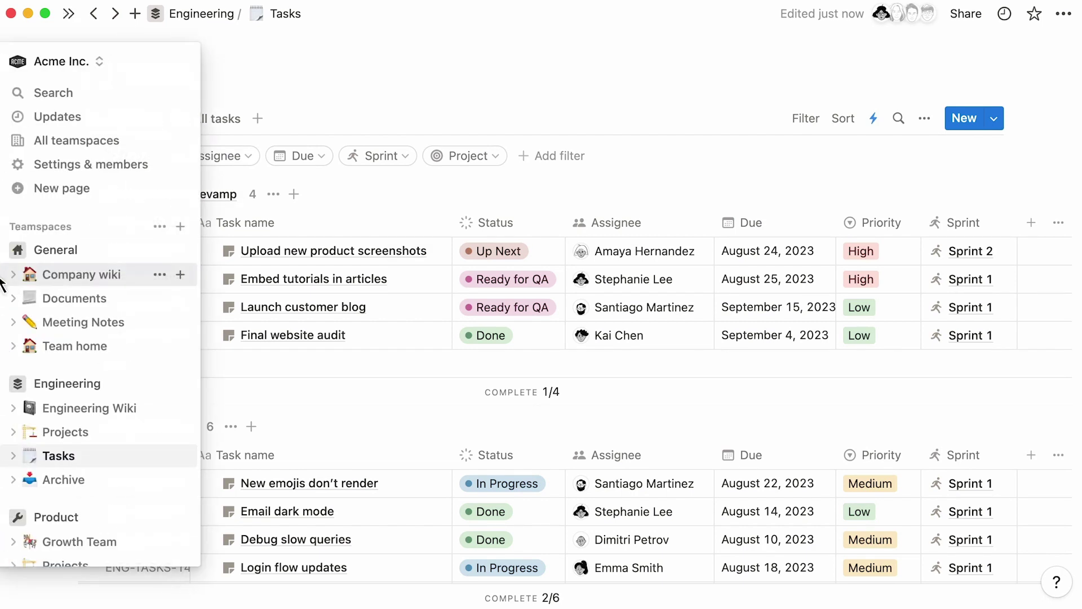
pyautogui.click(94, 428)
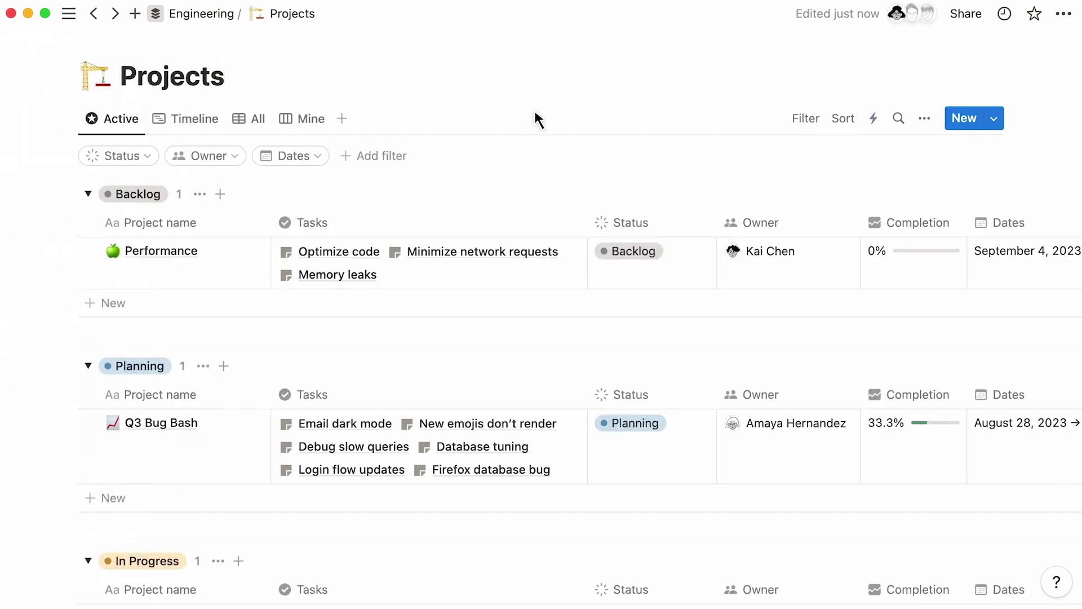
pyautogui.click(678, 245)
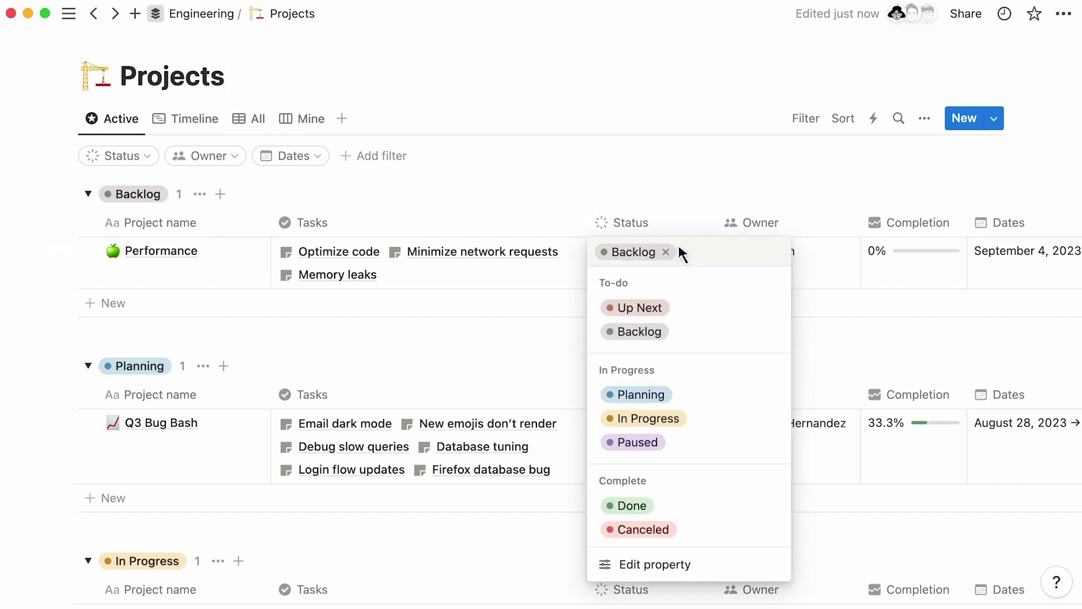
pyautogui.click(687, 298)
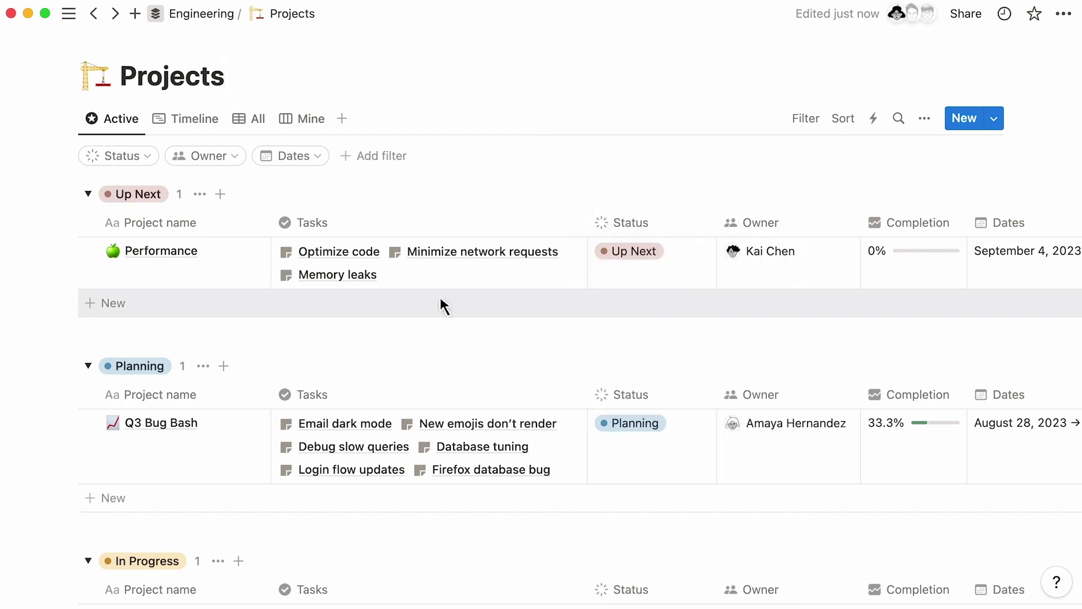
pyautogui.moveTo(5, 406)
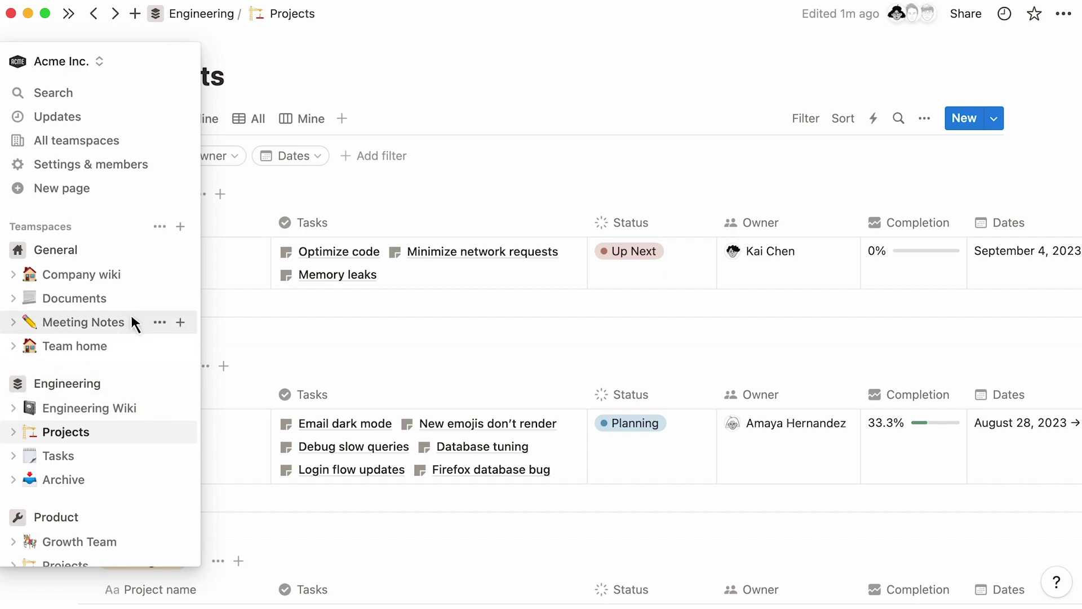
# Start a new Projects automation named 'Project kickoff'.
pyautogui.click(874, 118)
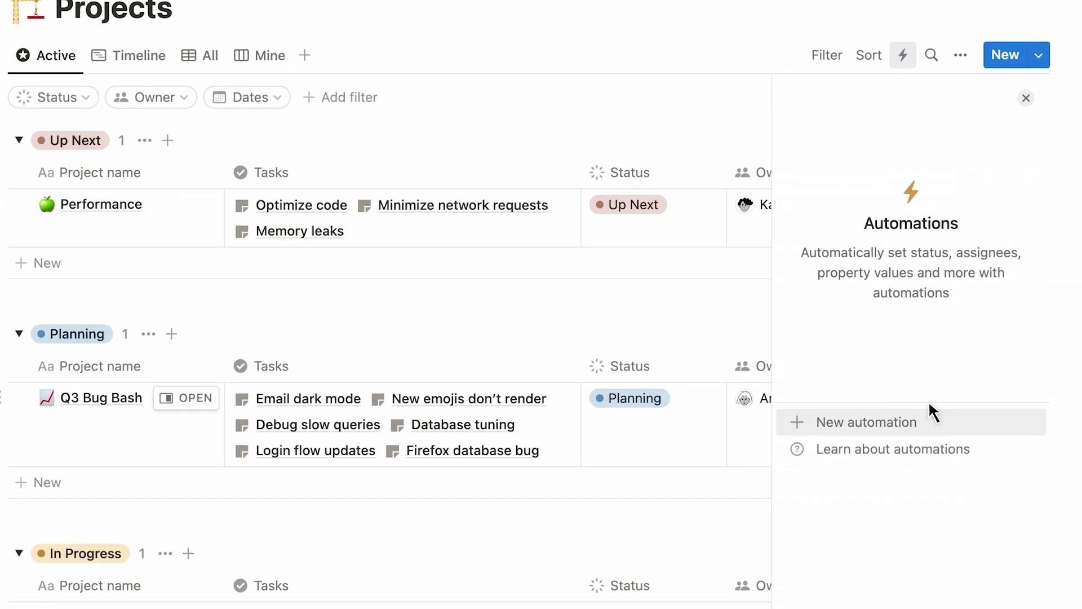
pyautogui.click(917, 425)
pyautogui.click(970, 140)
pyautogui.write('Proj')
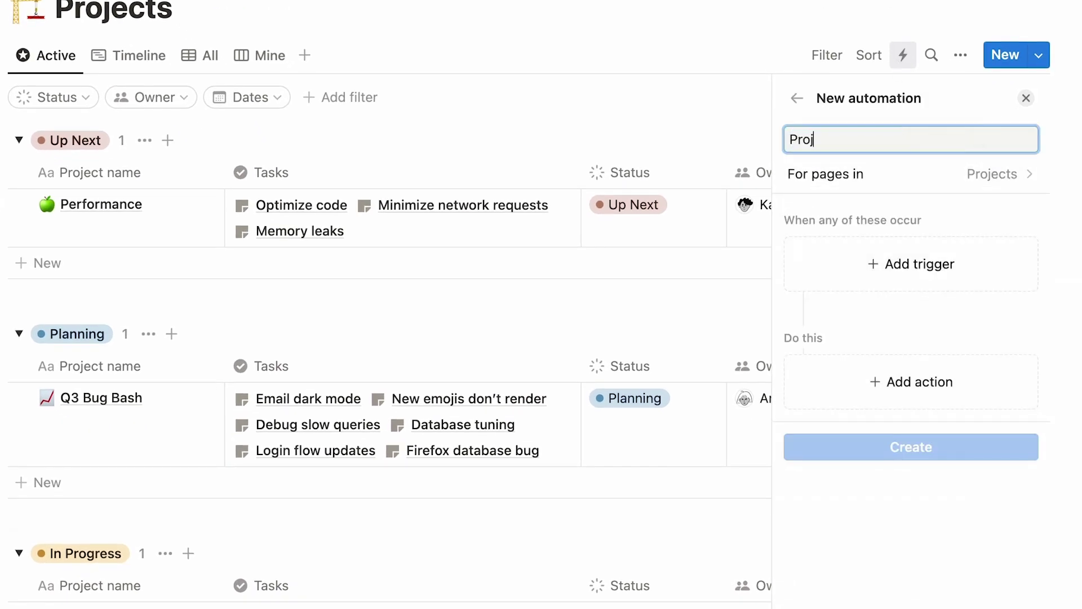
pyautogui.write('ect kickoff')
# Set its trigger to Status changing to Up Next only.
pyautogui.click(966, 240)
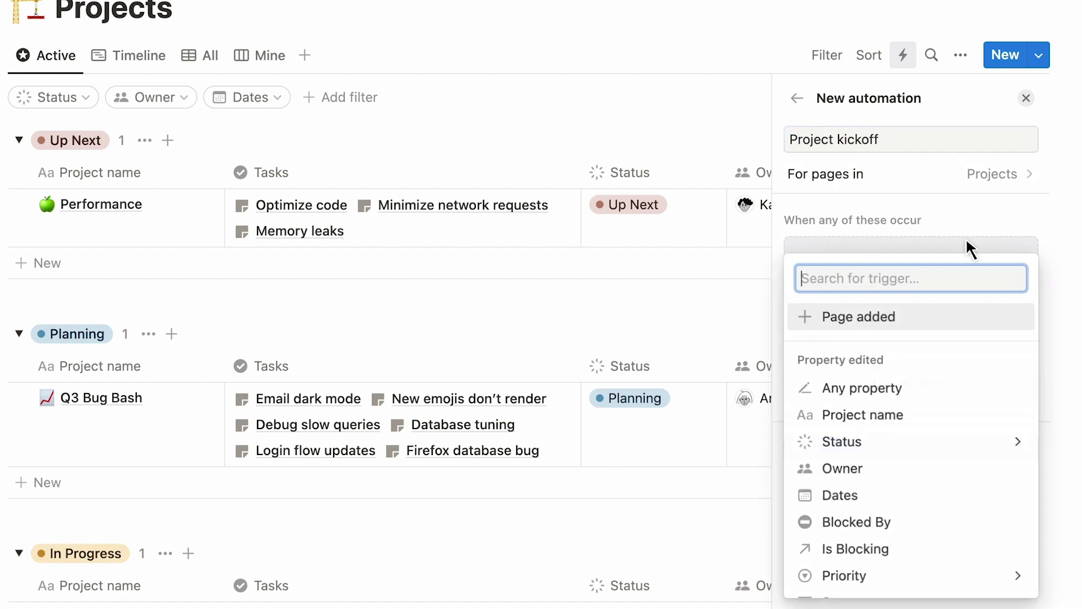
pyautogui.click(916, 437)
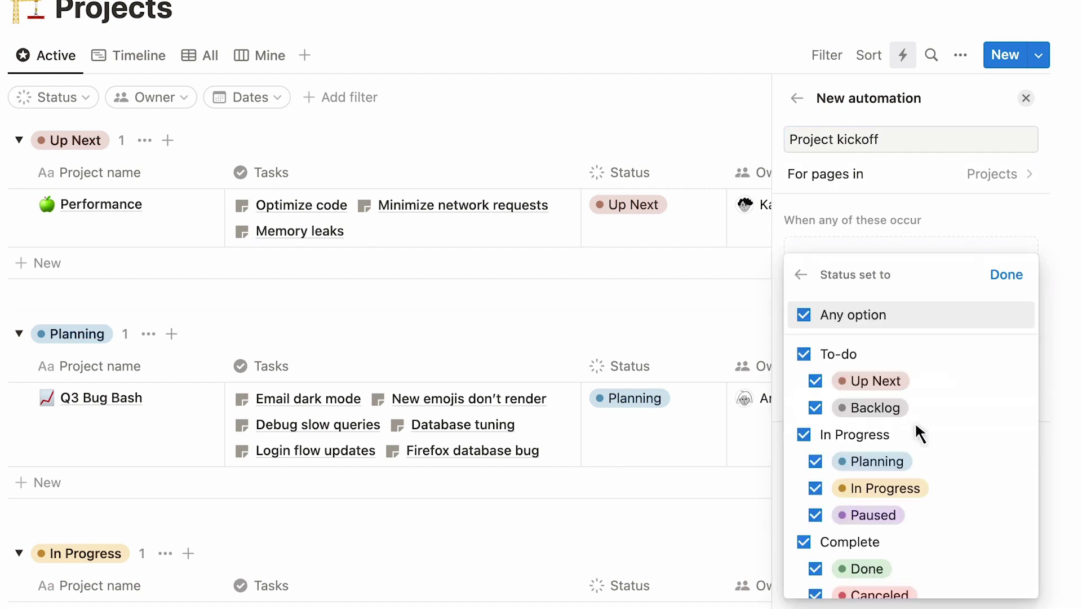
pyautogui.click(802, 313)
pyautogui.click(814, 378)
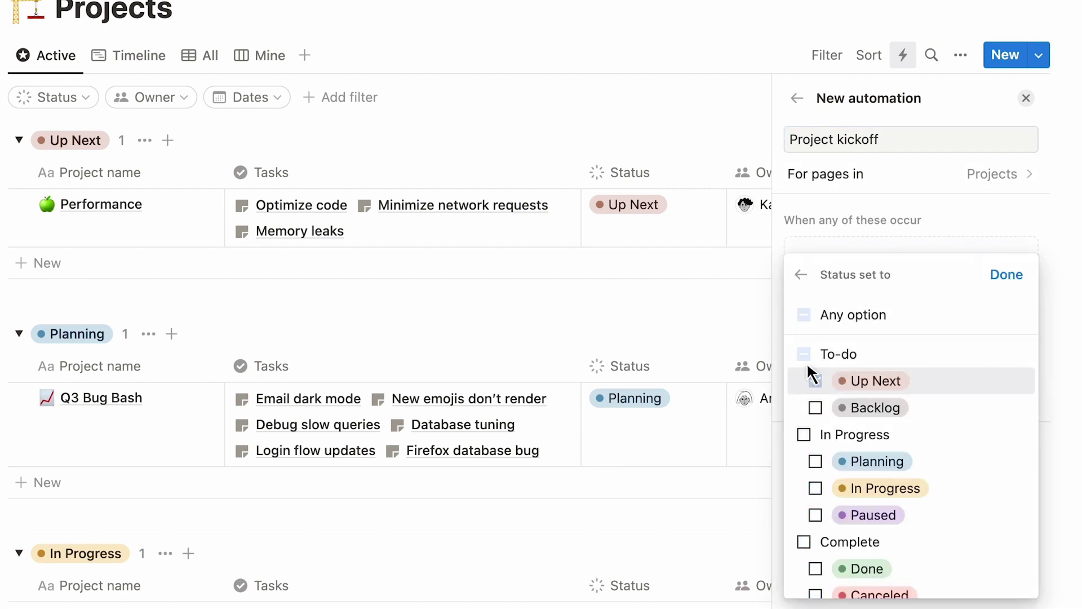
pyautogui.click(994, 273)
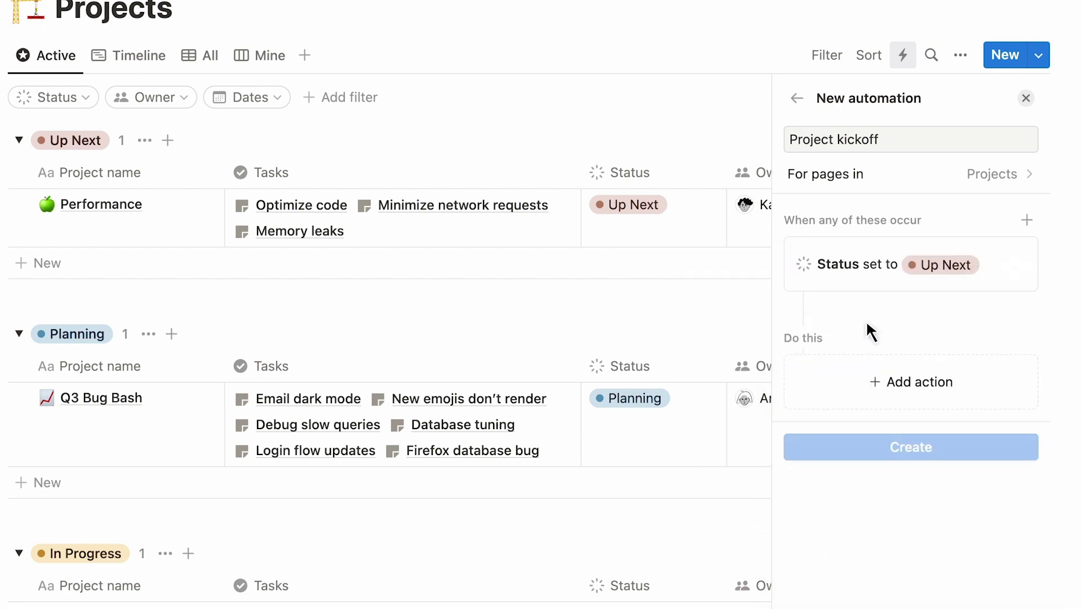
pyautogui.click(828, 370)
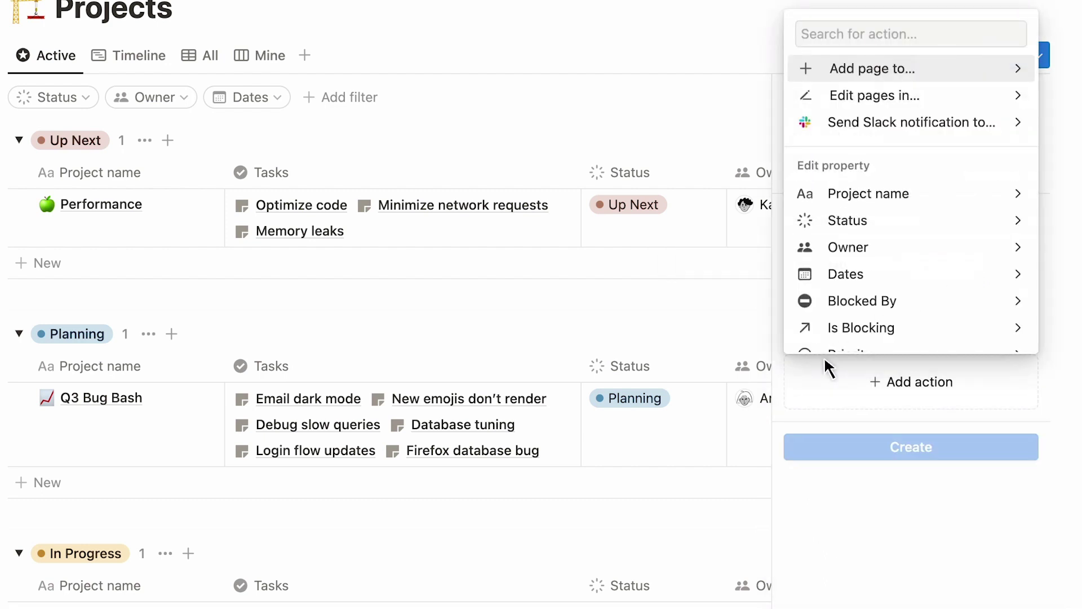
# Make the action add a page named 'Project kickoff' to the Meeting Notes database.
pyautogui.click(943, 64)
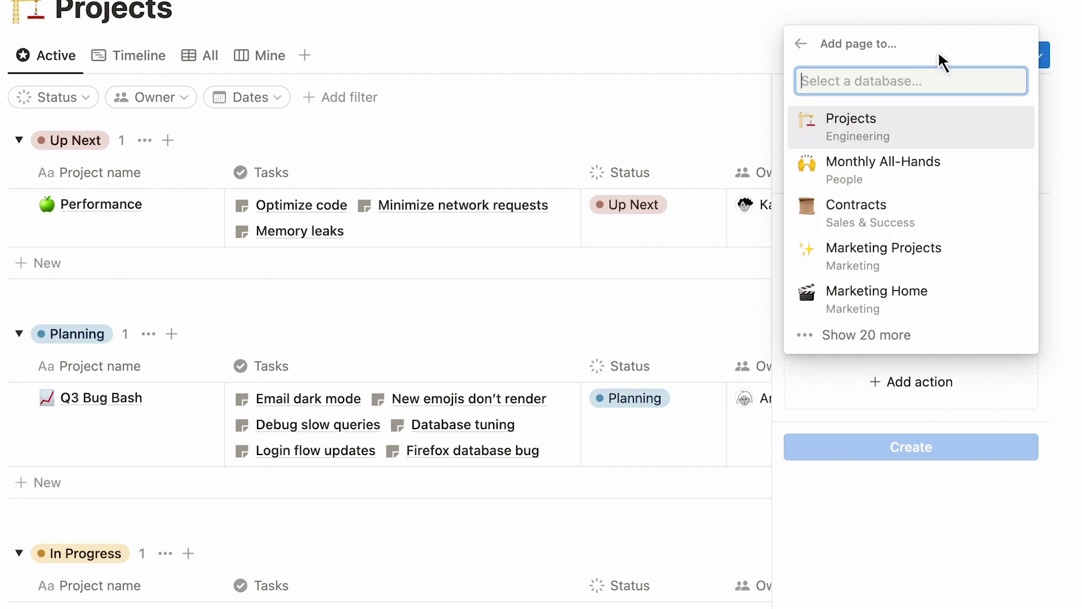
pyautogui.write('meeting notes')
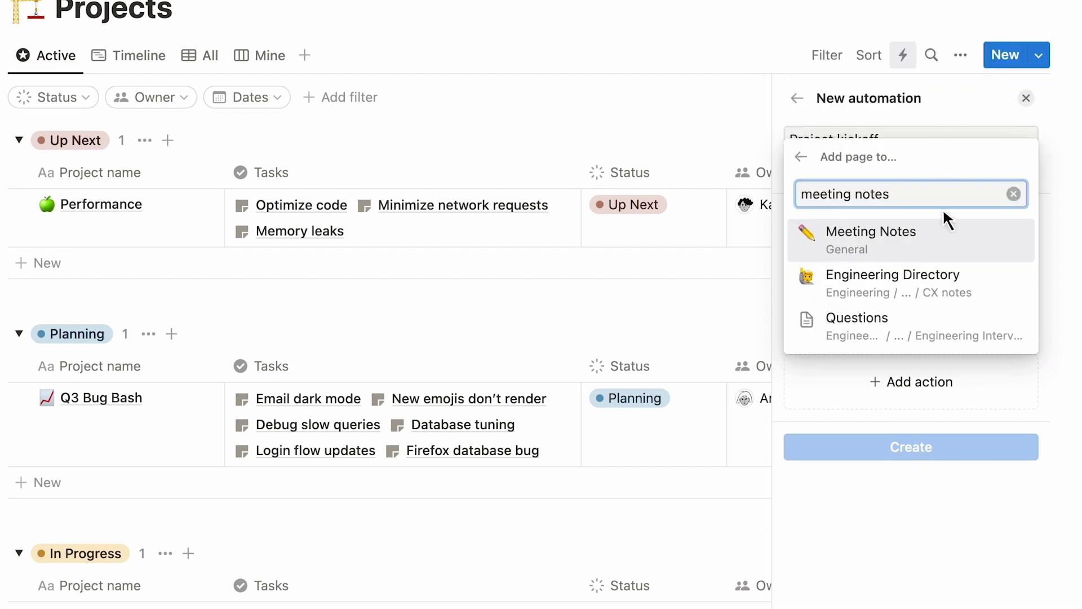
pyautogui.click(944, 219)
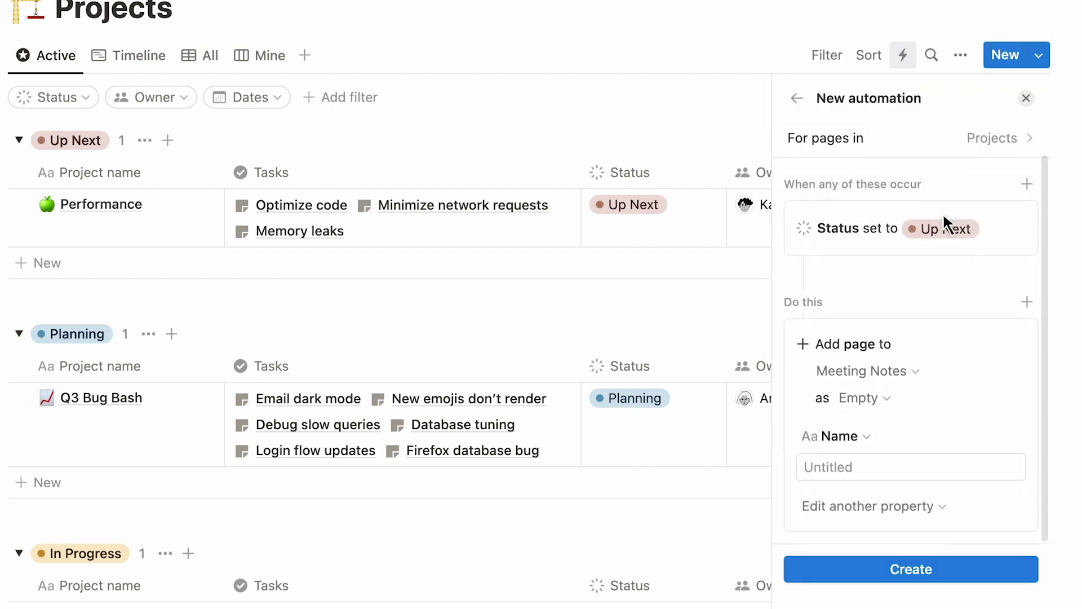
pyautogui.click(879, 455)
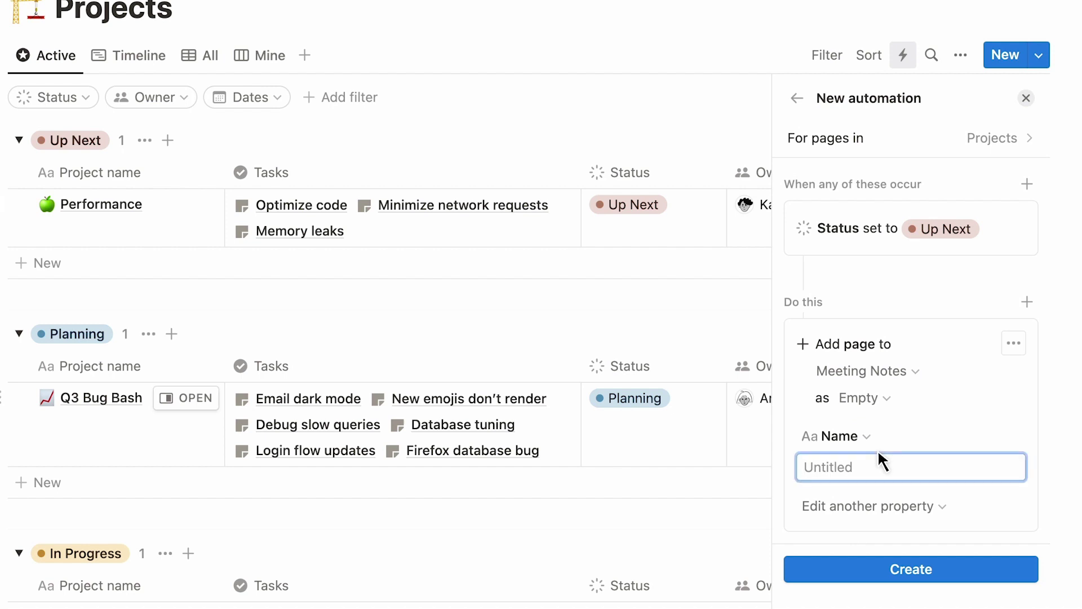
pyautogui.write('Project kickoff')
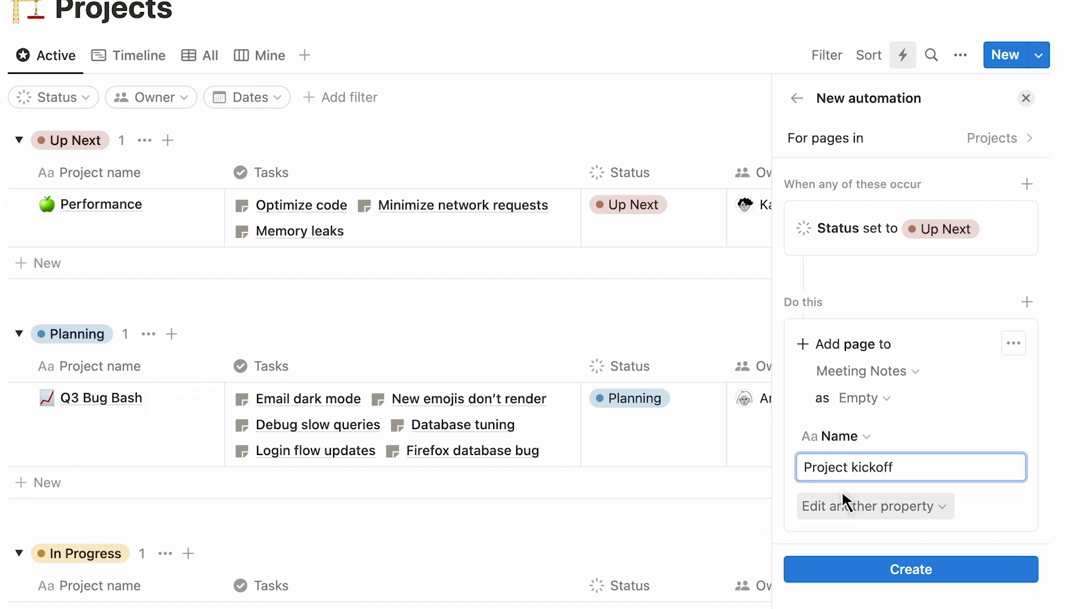
# Set the new page's Type property to Project kickoff.
pyautogui.click(846, 503)
pyautogui.click(844, 474)
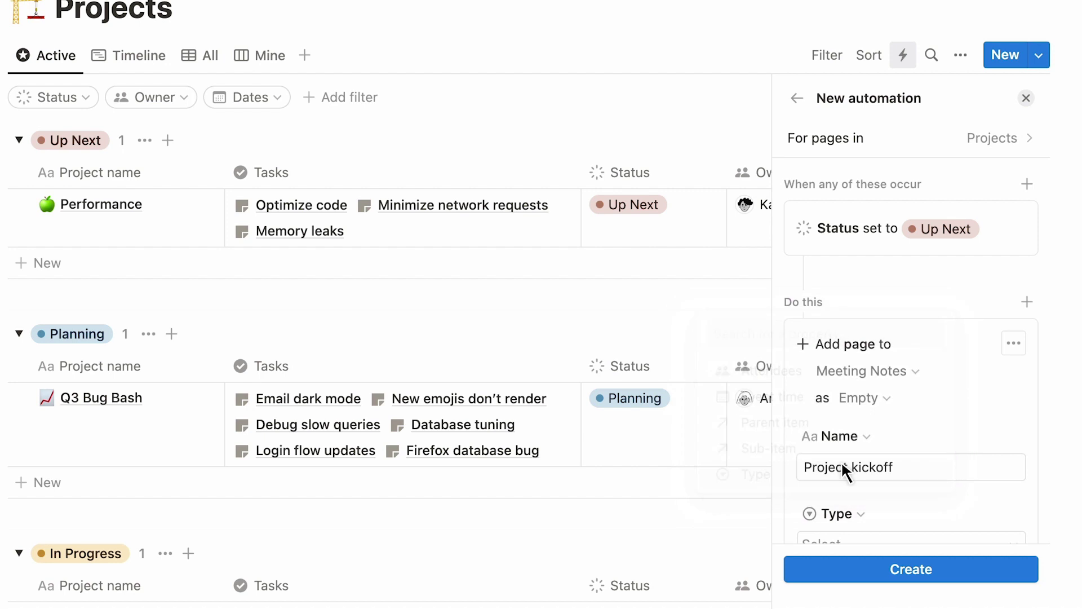
pyautogui.scroll(-3, 841, 461)
pyautogui.click(857, 465)
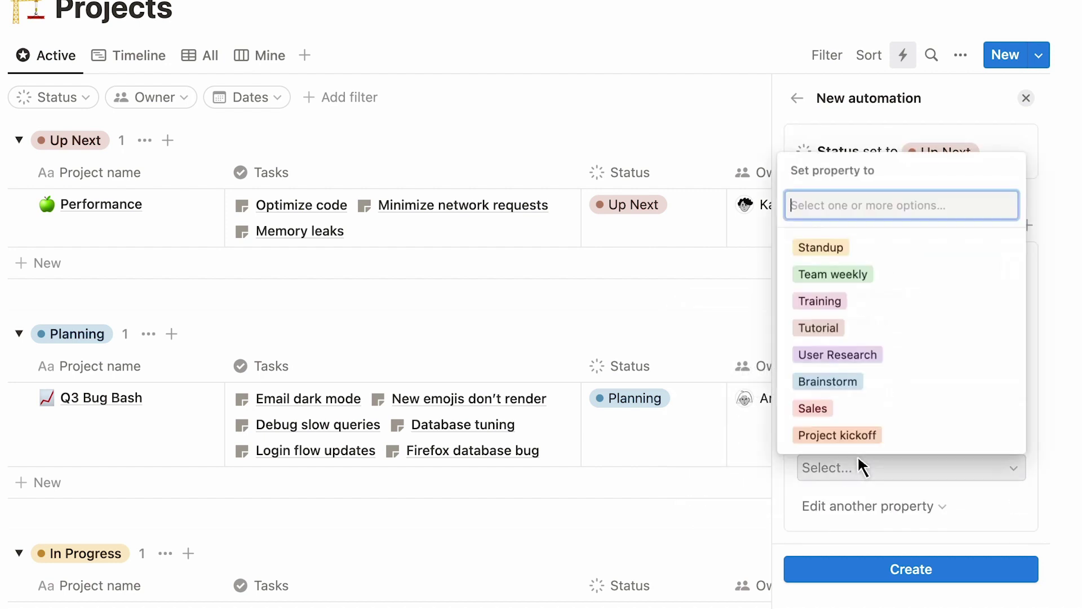
pyautogui.click(895, 436)
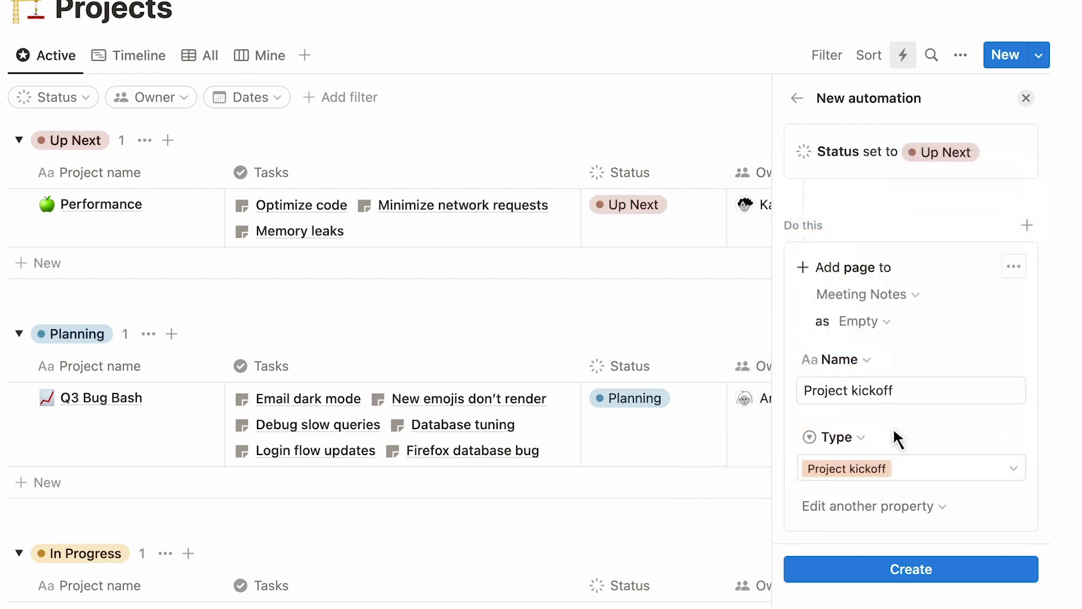
# Add a Slack notification to #product as a second action and create the Project kickoff automation.
pyautogui.click(1027, 226)
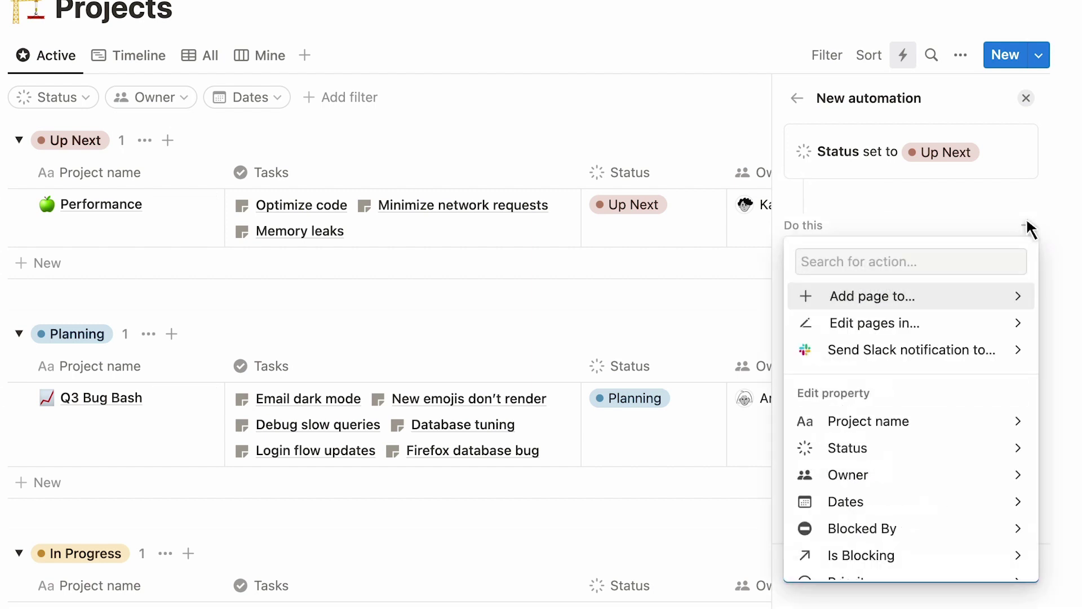
pyautogui.click(908, 350)
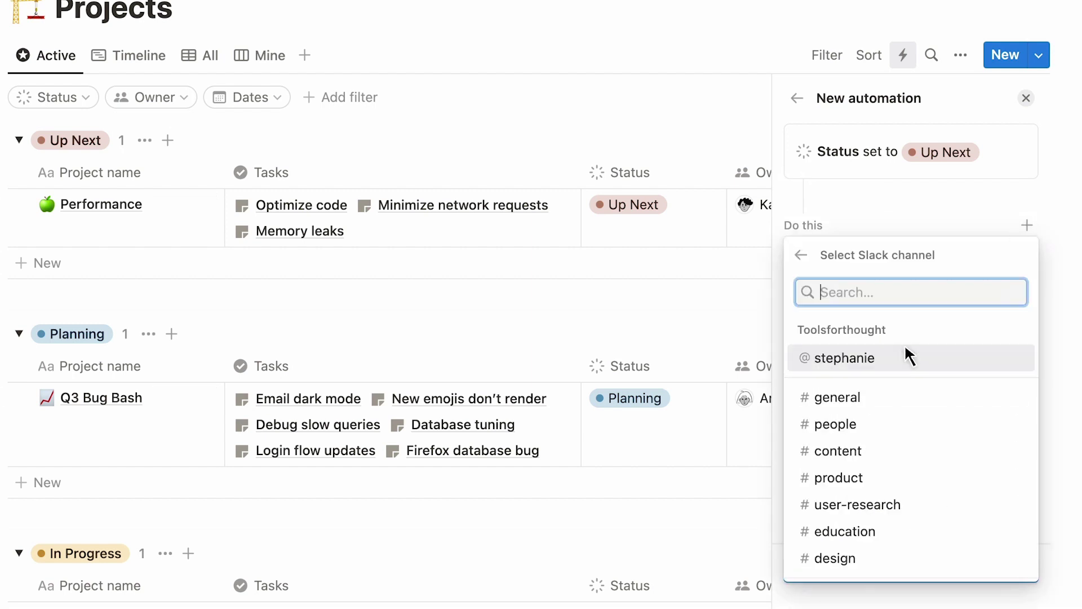
pyautogui.click(895, 461)
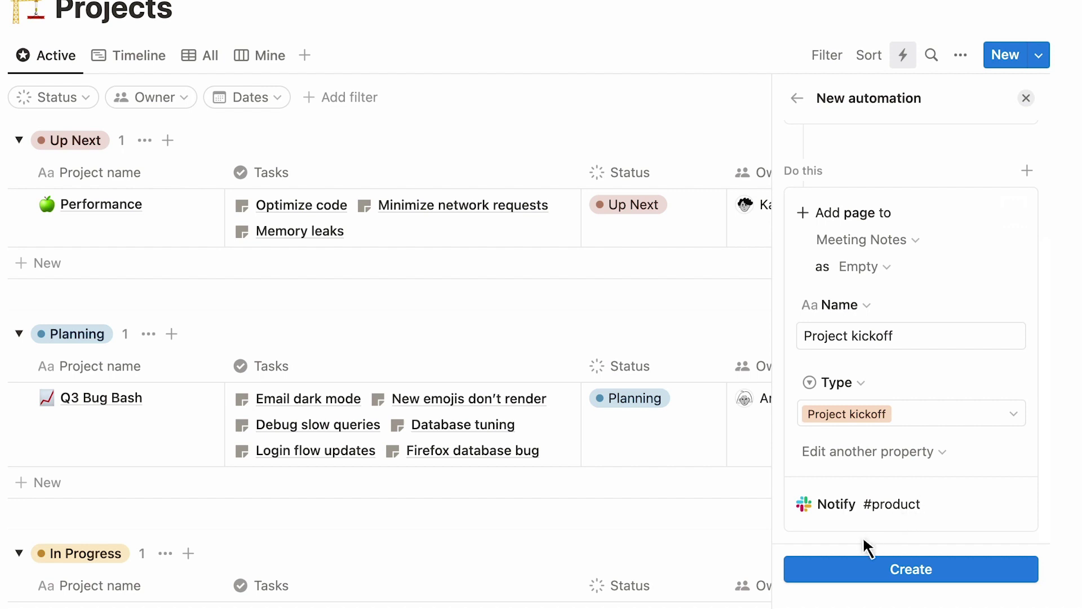
pyautogui.click(854, 560)
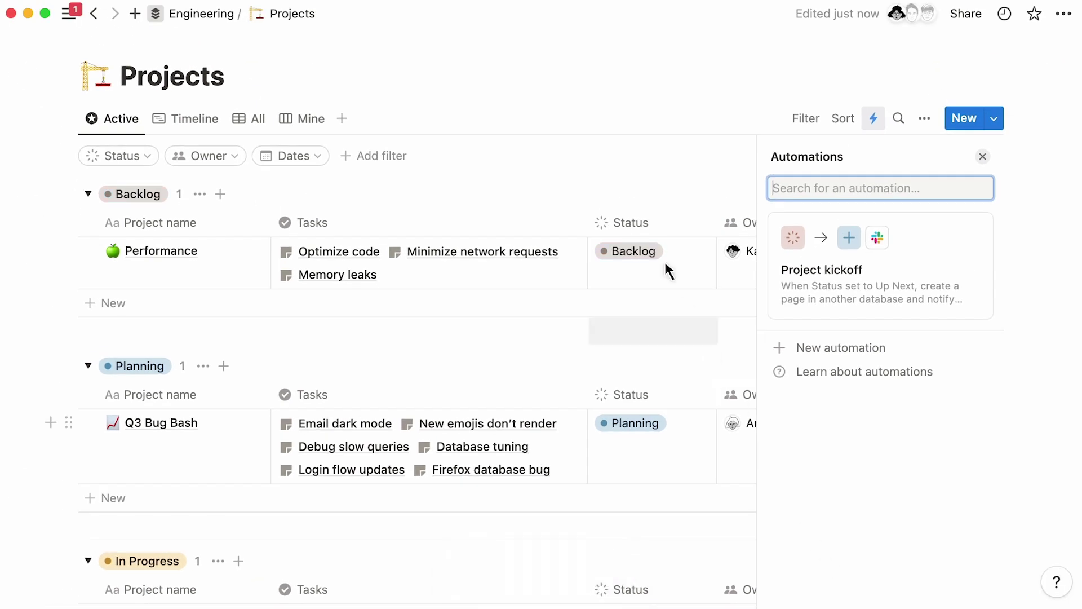
# Close the automations panel and change the Performance project's Status to Up Next.
pyautogui.press('Escape')
pyautogui.click(676, 240)
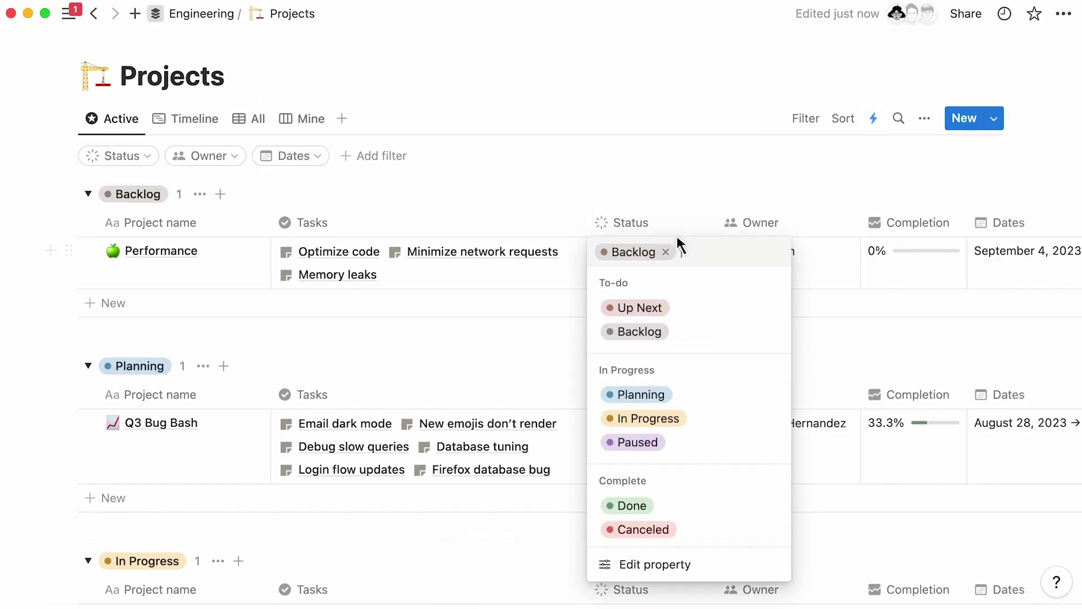
pyautogui.click(693, 307)
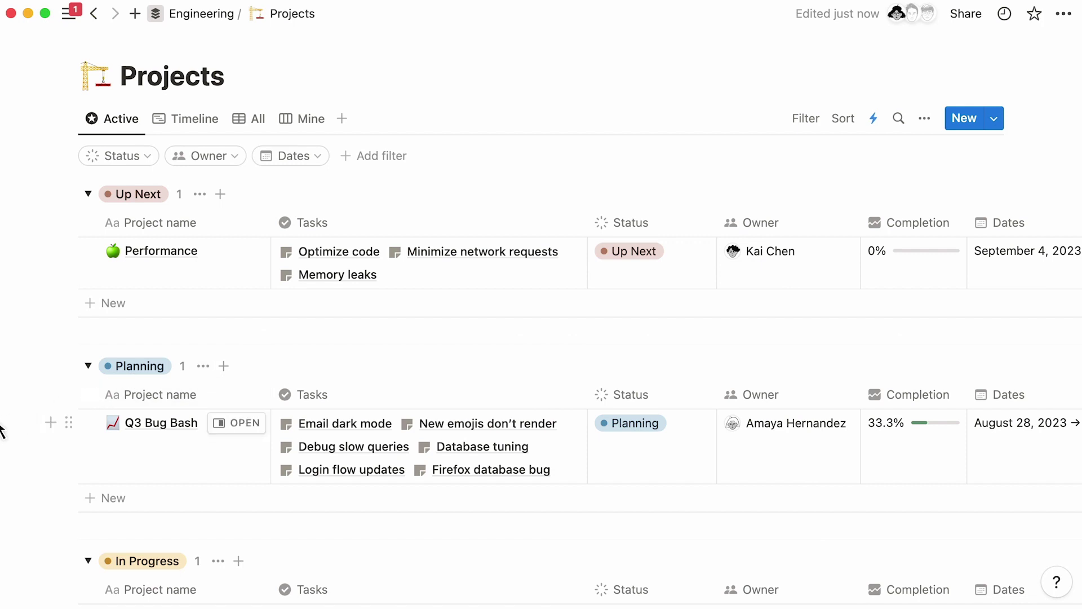
# Check Meeting Notes for the new Project kickoff page, then check Slack for the #product notification.
pyautogui.moveTo(1, 430)
pyautogui.click(118, 324)
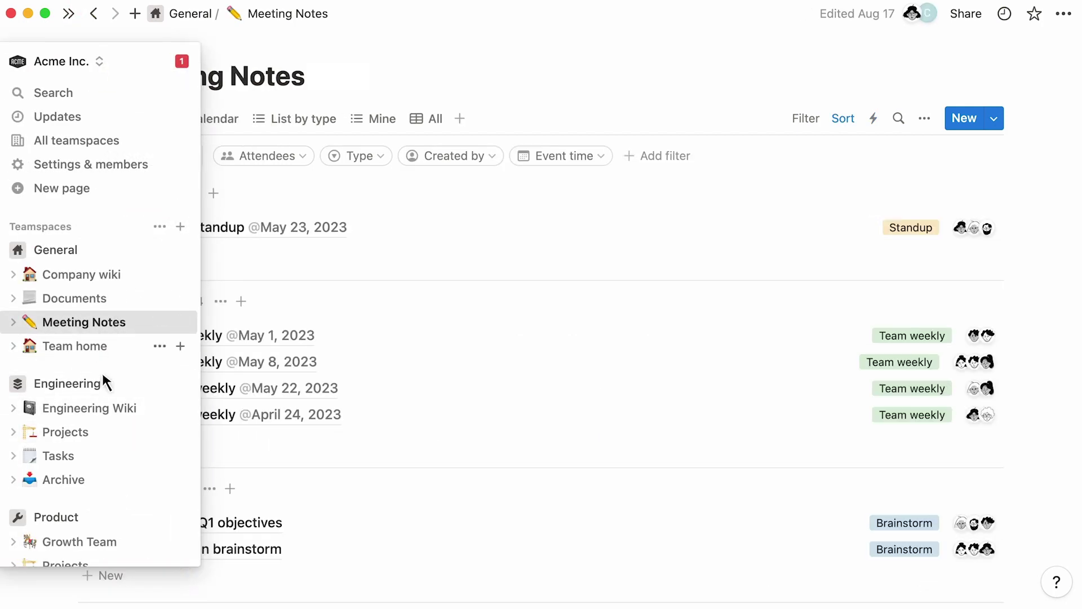
pyautogui.scroll(-5, 22, 569)
pyautogui.scroll(-4, 21, 568)
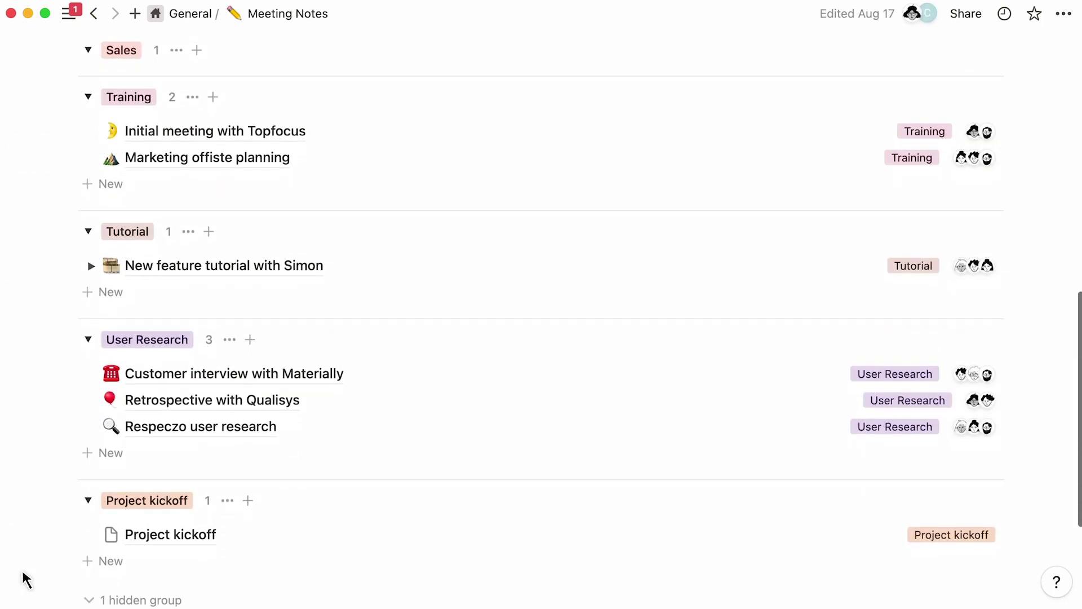
pyautogui.press('super+Tab')
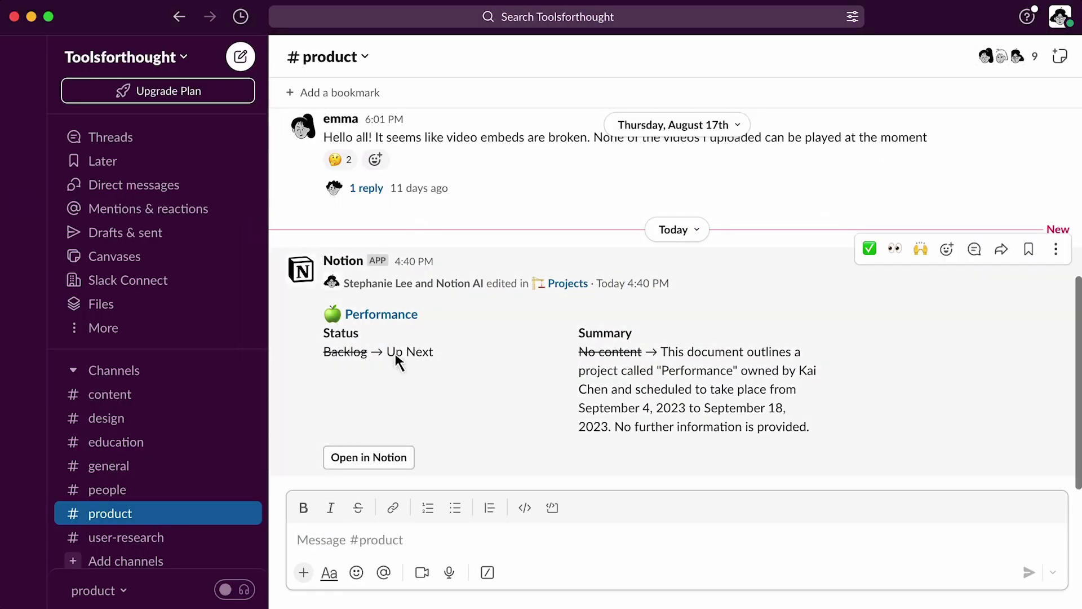
pyautogui.press('super+Tab')
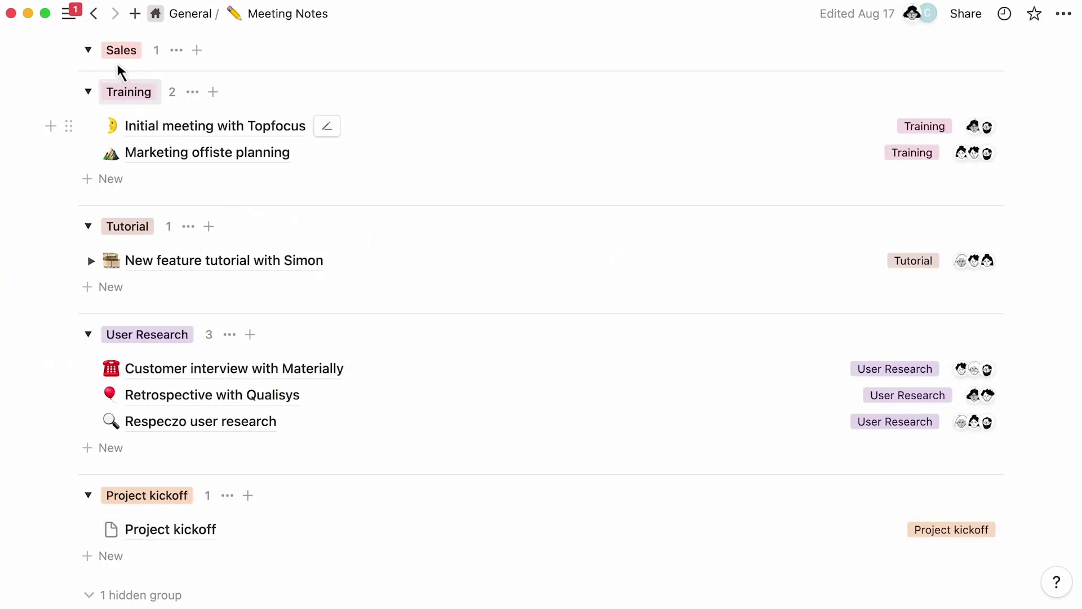
# Go back to the Projects database and show its automations, including Project kickoff.
pyautogui.click(94, 15)
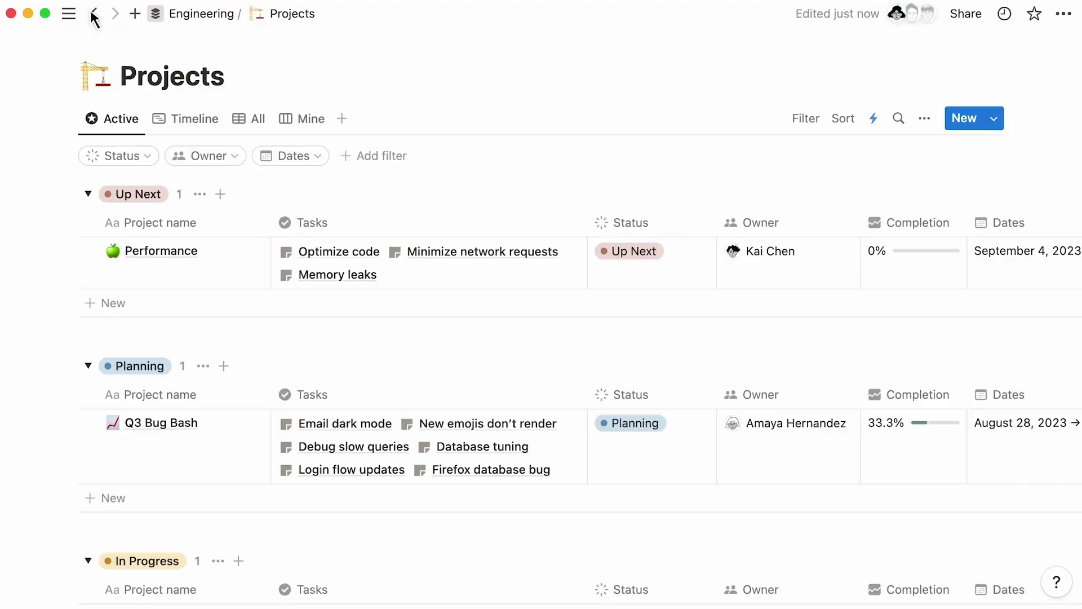
pyautogui.click(865, 118)
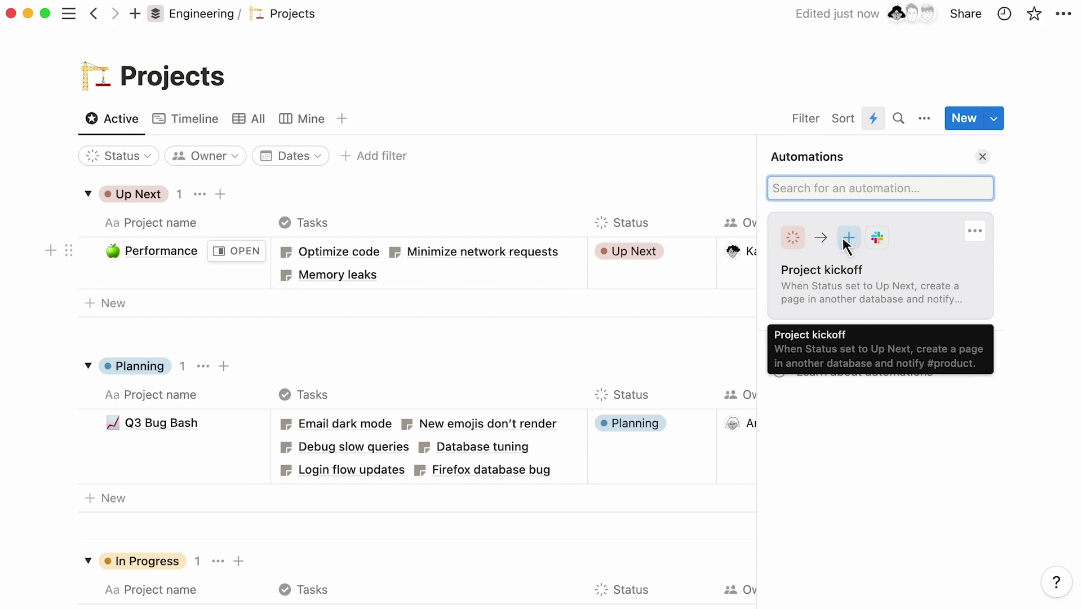
pyautogui.click(914, 252)
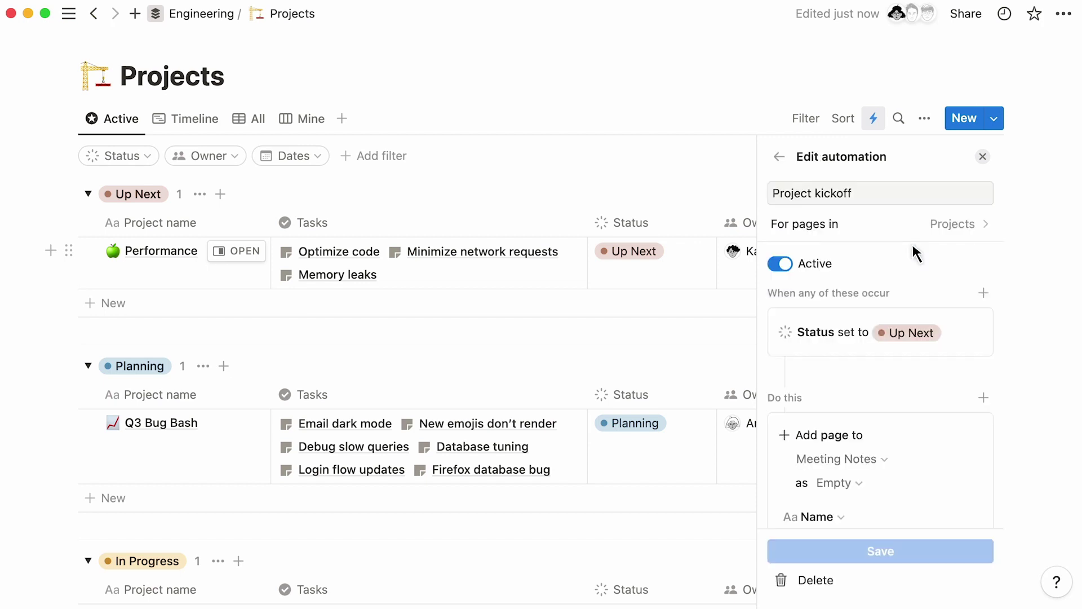
pyautogui.click(786, 257)
pyautogui.click(788, 263)
pyautogui.click(778, 157)
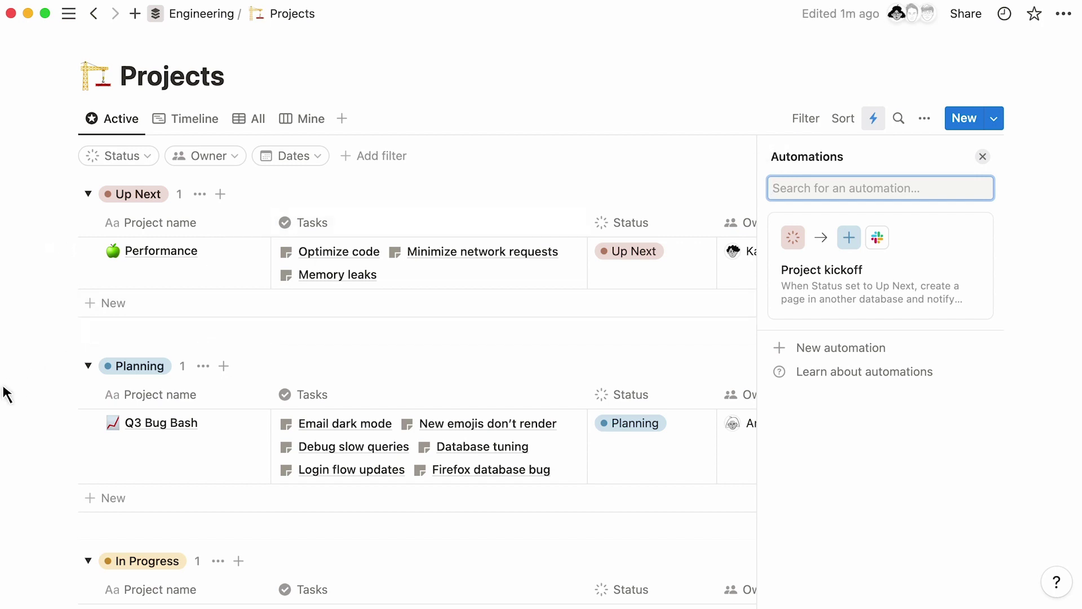
# Open the Tasks database, review its QA Flow automation, then close the automations list.
pyautogui.moveTo(3, 389)
pyautogui.click(103, 447)
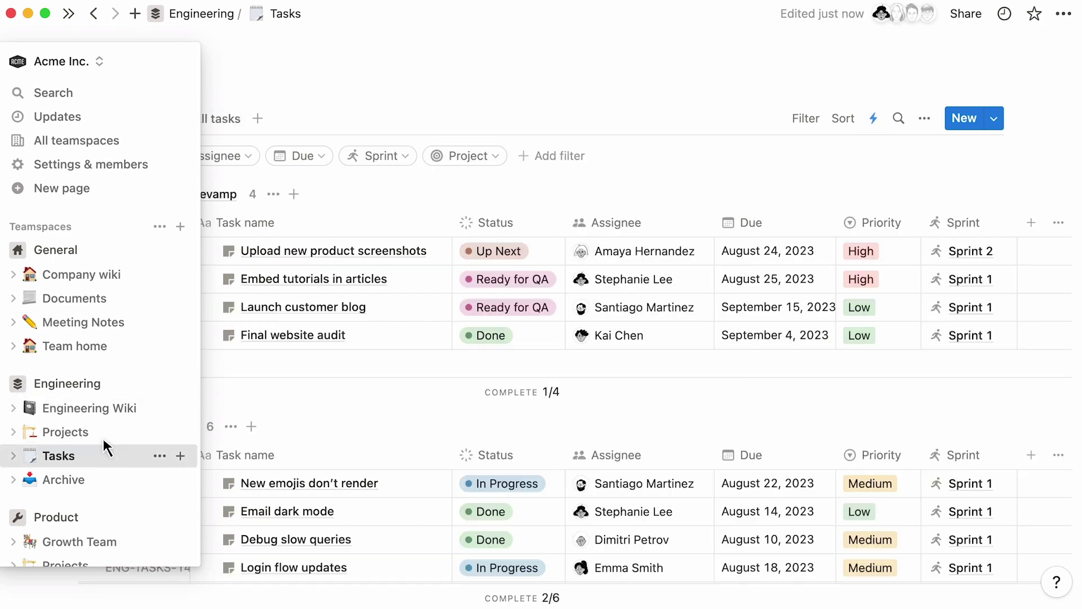
pyautogui.click(864, 118)
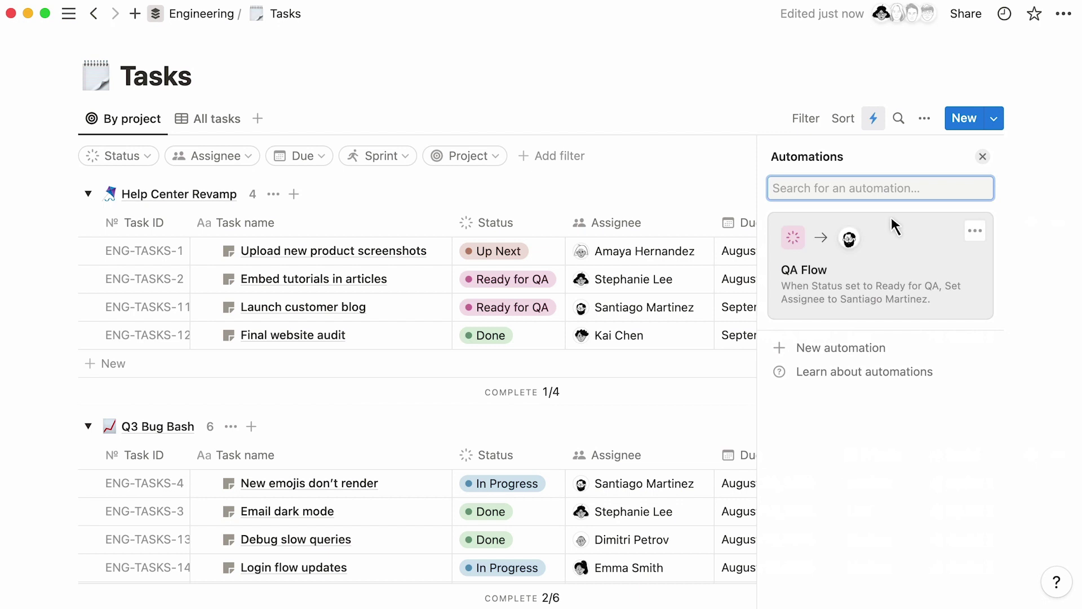
pyautogui.click(649, 81)
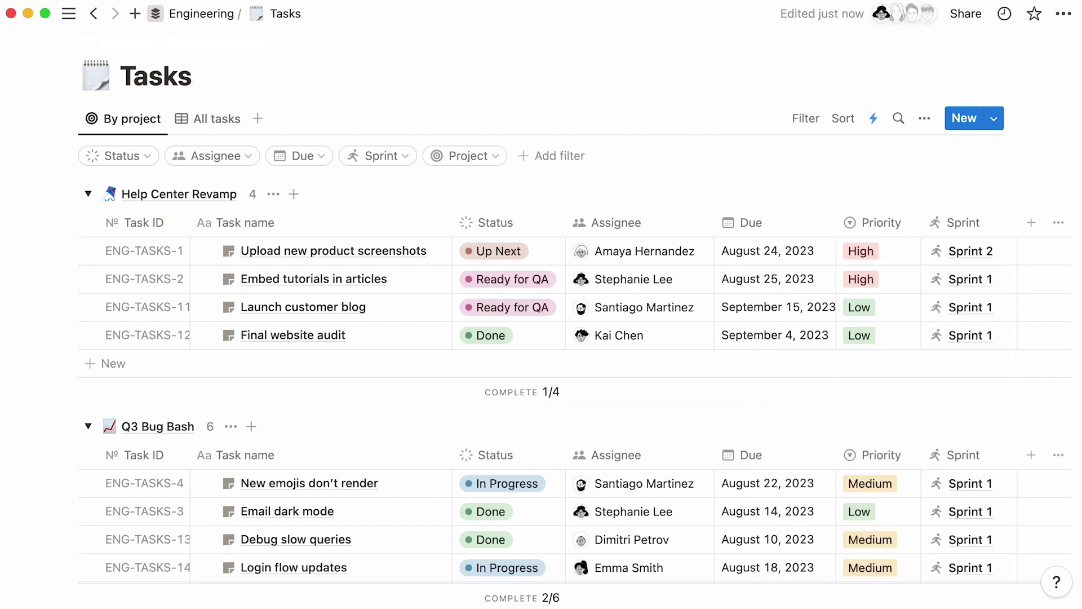